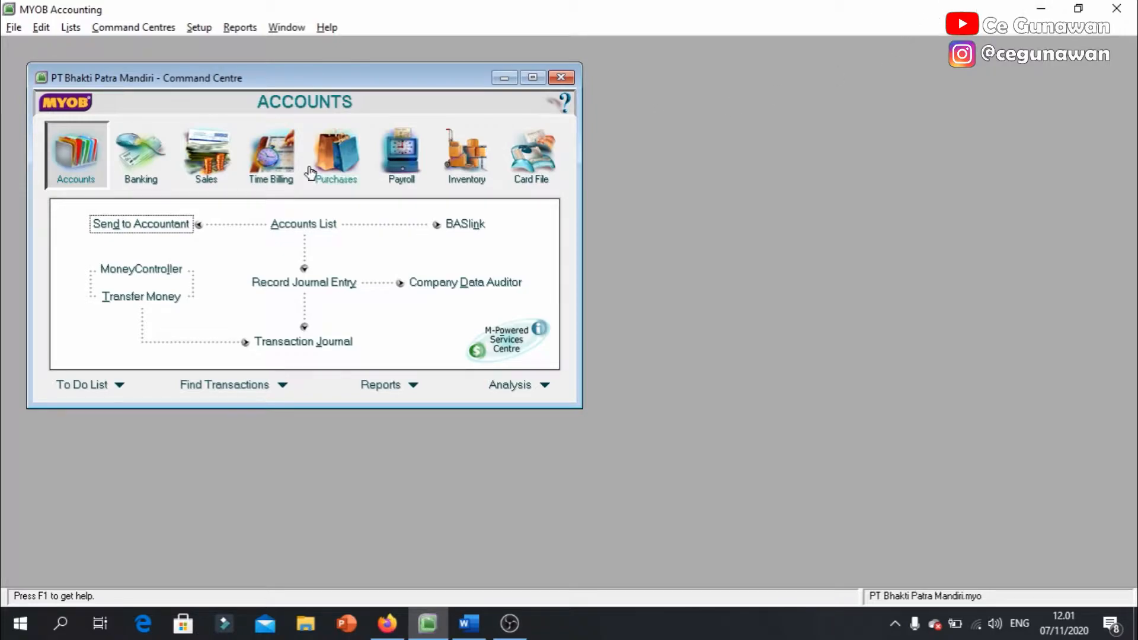
Step: Open the cards list in the Card File centre and review the all-cards, customer, supplier and employee lists
click(531, 156)
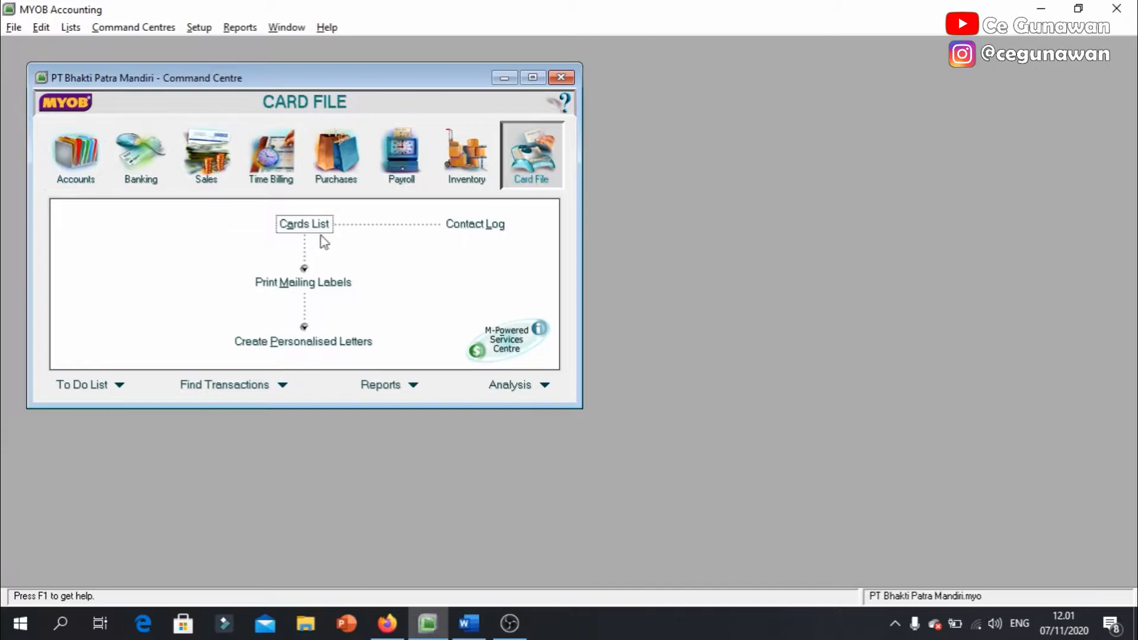
click(315, 225)
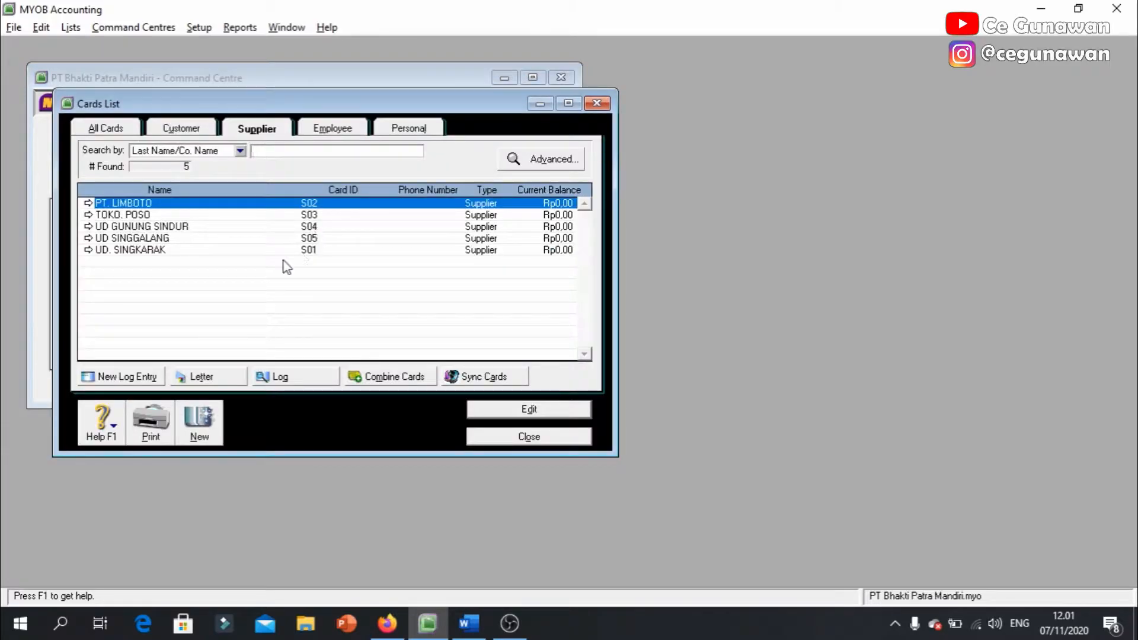
click(100, 129)
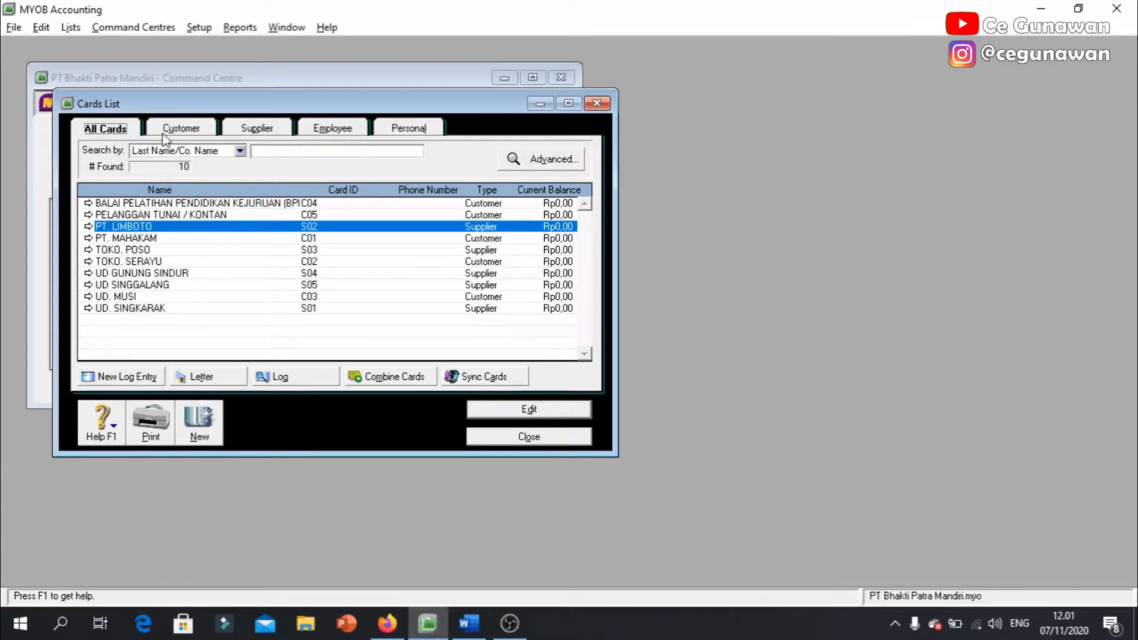
click(190, 130)
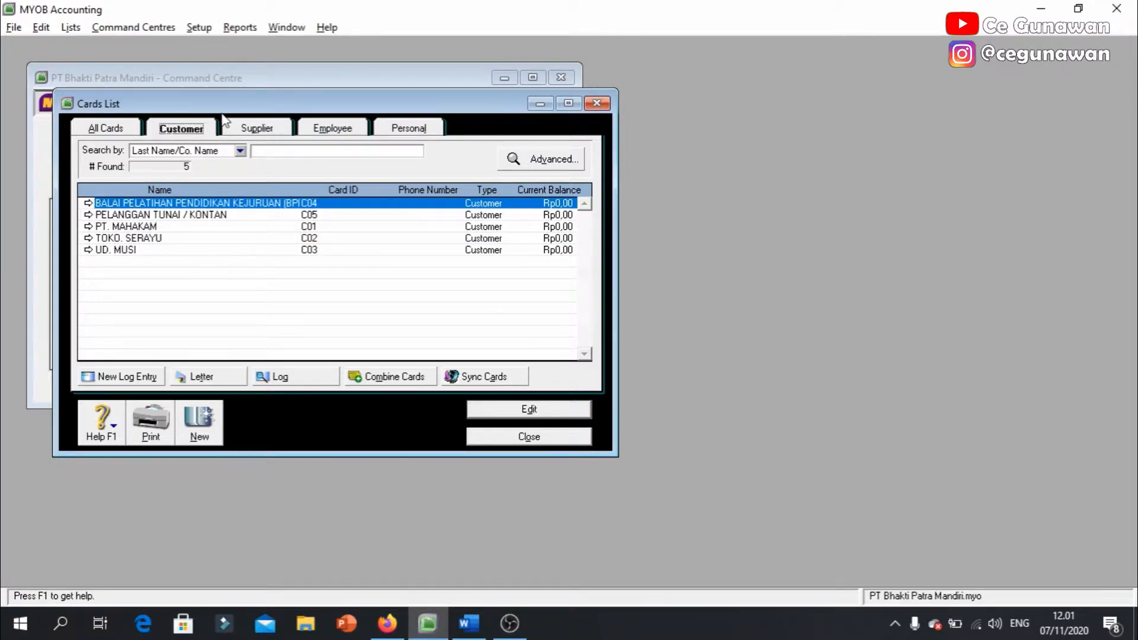
click(270, 131)
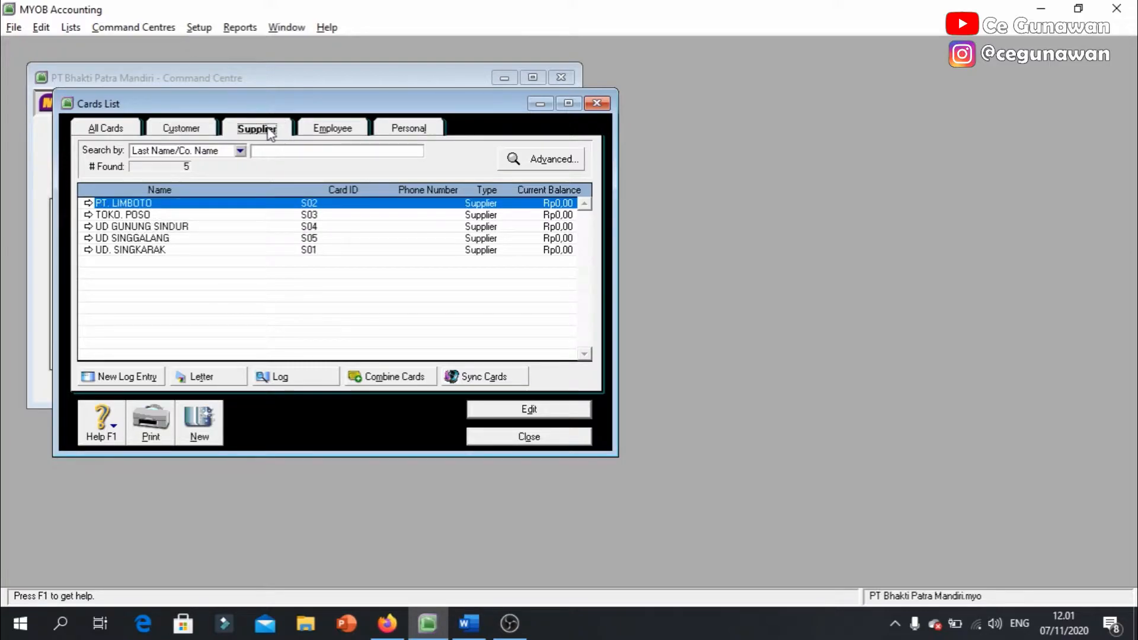
click(342, 137)
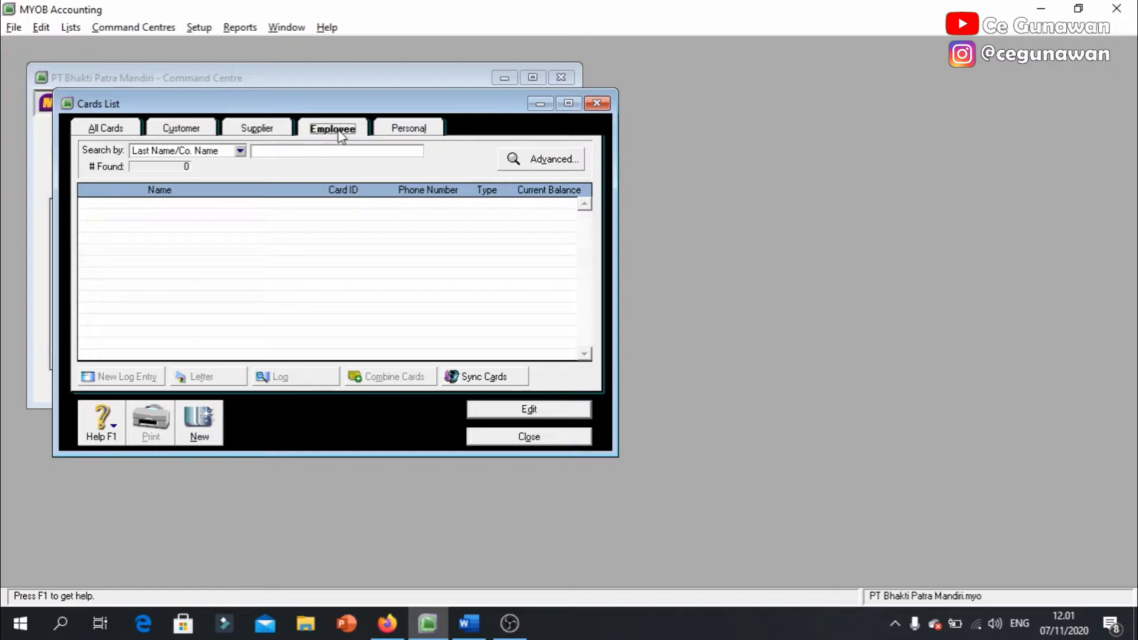
click(266, 133)
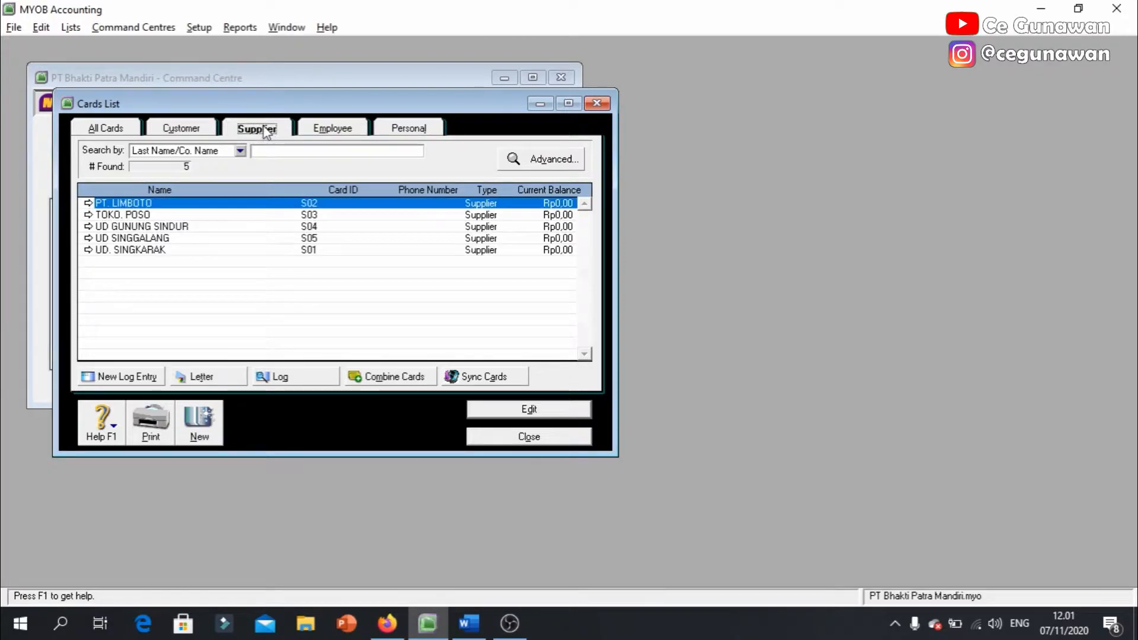
click(109, 136)
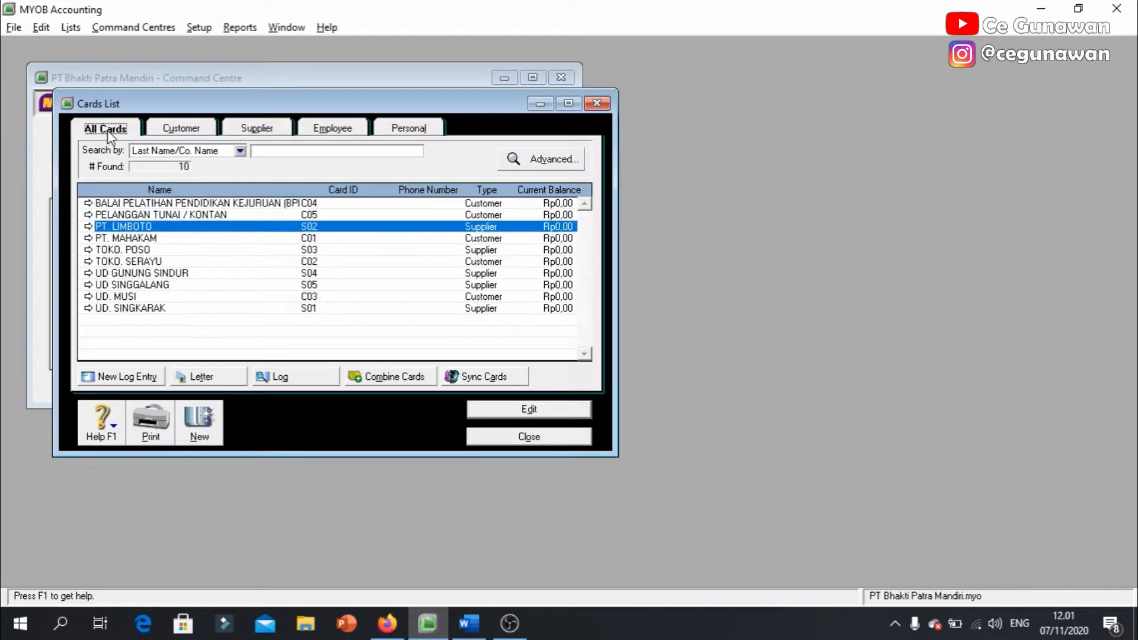
click(187, 135)
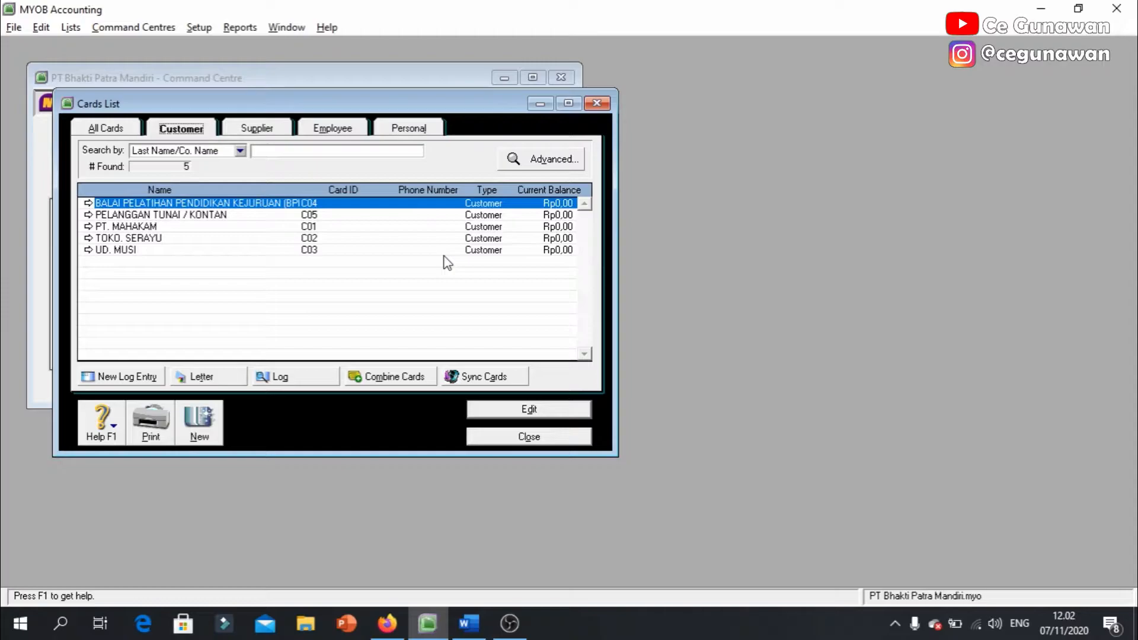
Step: Switch to the Word document and examine the product codes and names in the DATA BARANG DAN SALDO AWAL PERSEDIAAN table
click(473, 631)
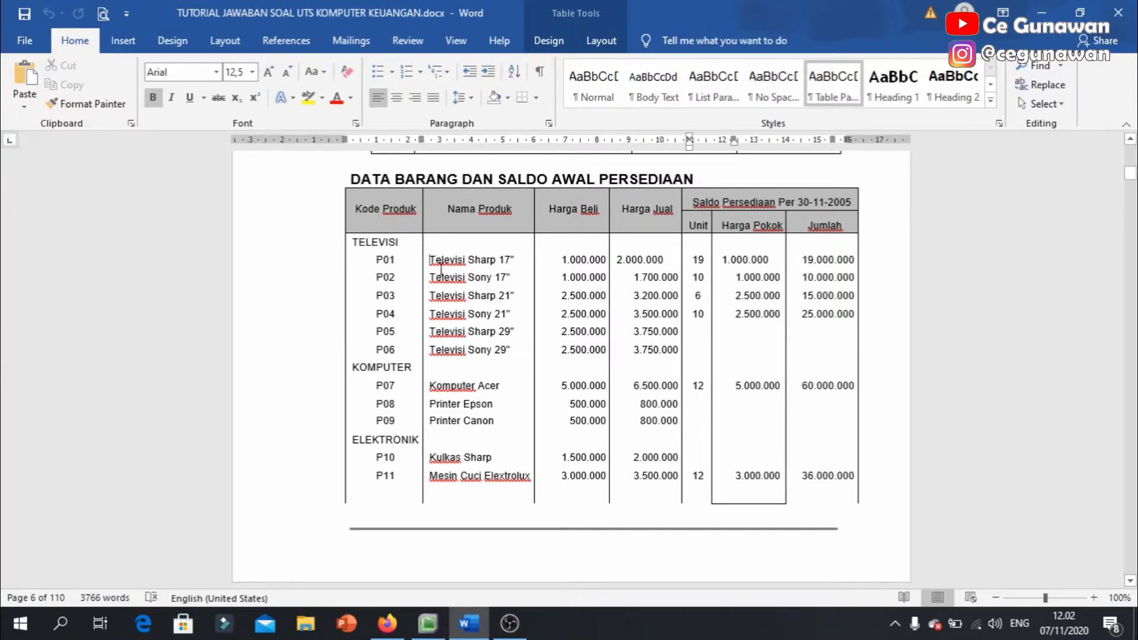
drag(429, 263, 462, 314)
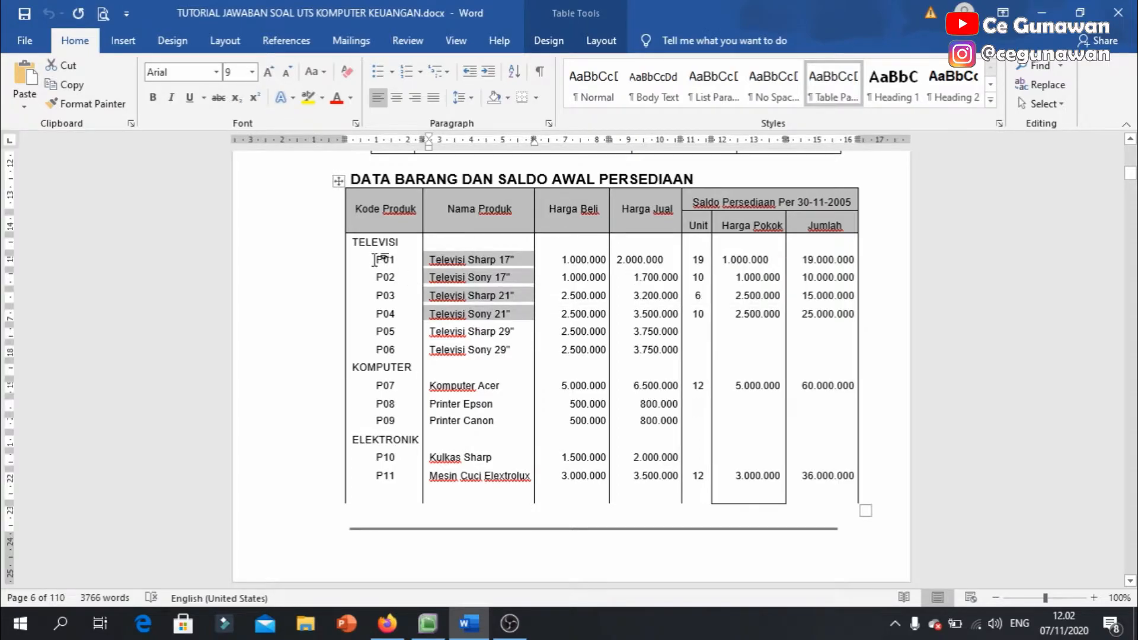
drag(373, 256, 403, 332)
scroll(401, 415, down, 3)
scroll(401, 415, down, 2)
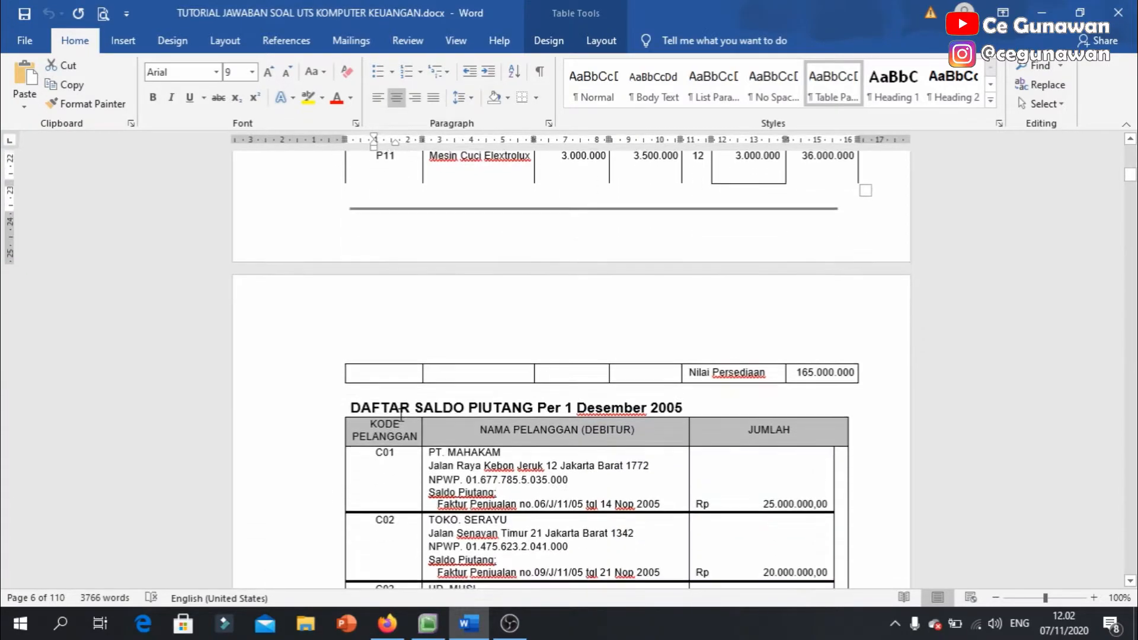
scroll(401, 415, up, 4)
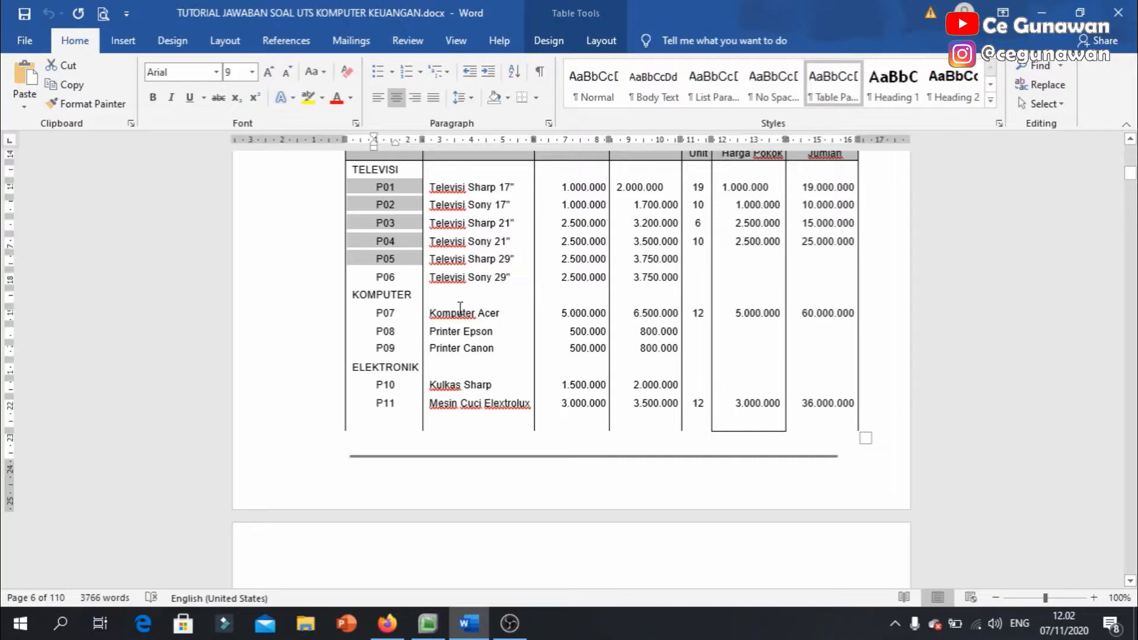
scroll(422, 306, up, 1)
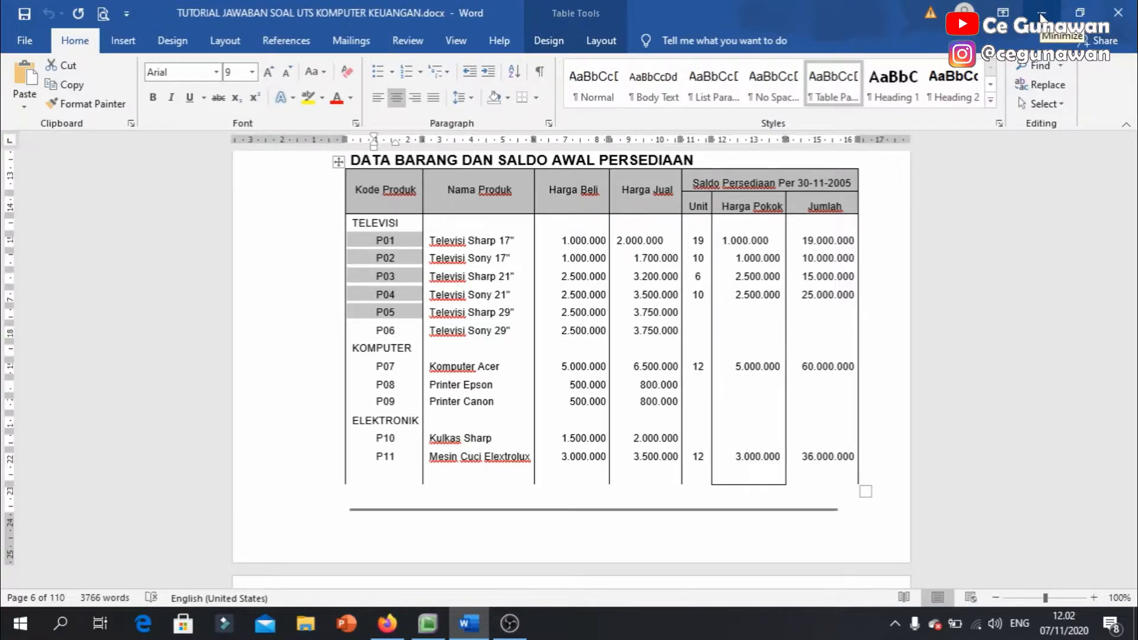
click(1041, 16)
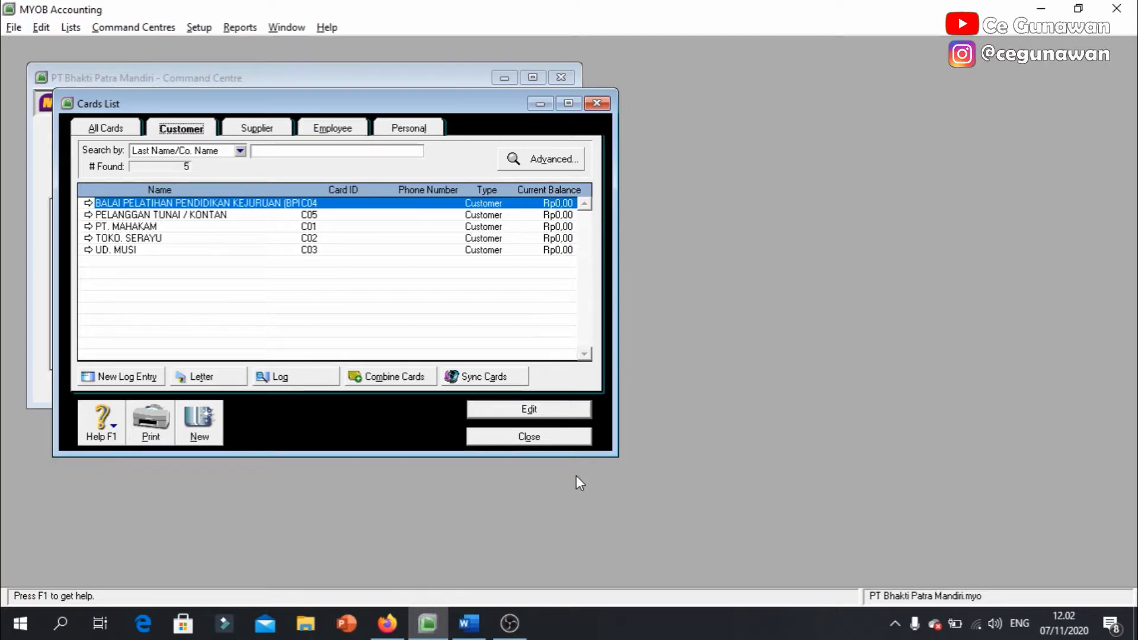
Step: Close the cards list, open the items list in MYOB, and check it against the product table in Word
click(564, 437)
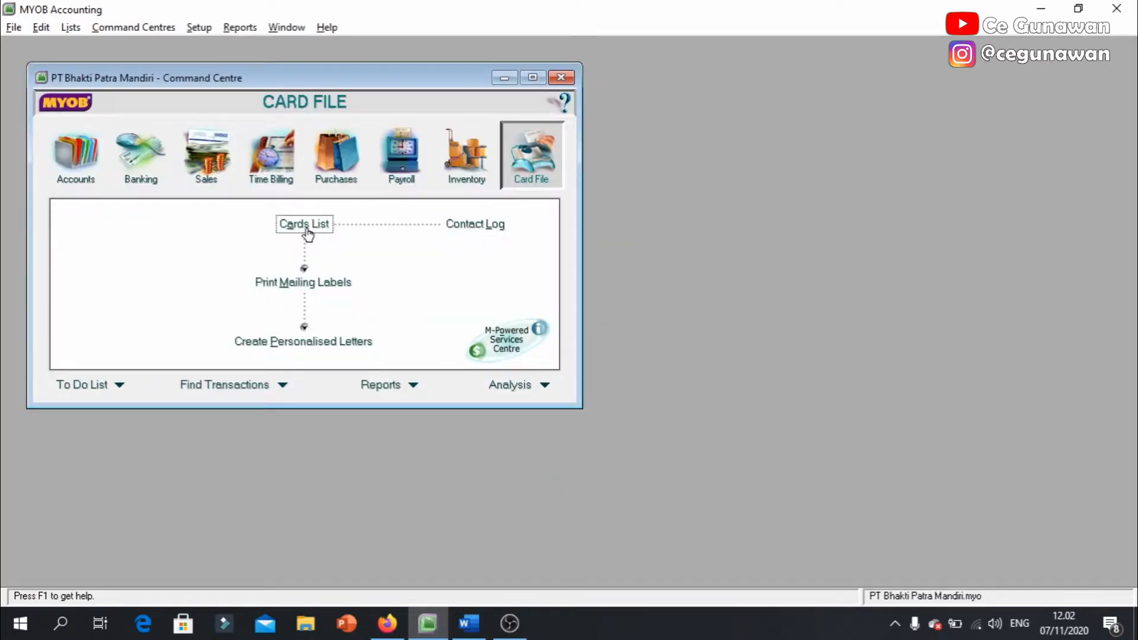
click(70, 27)
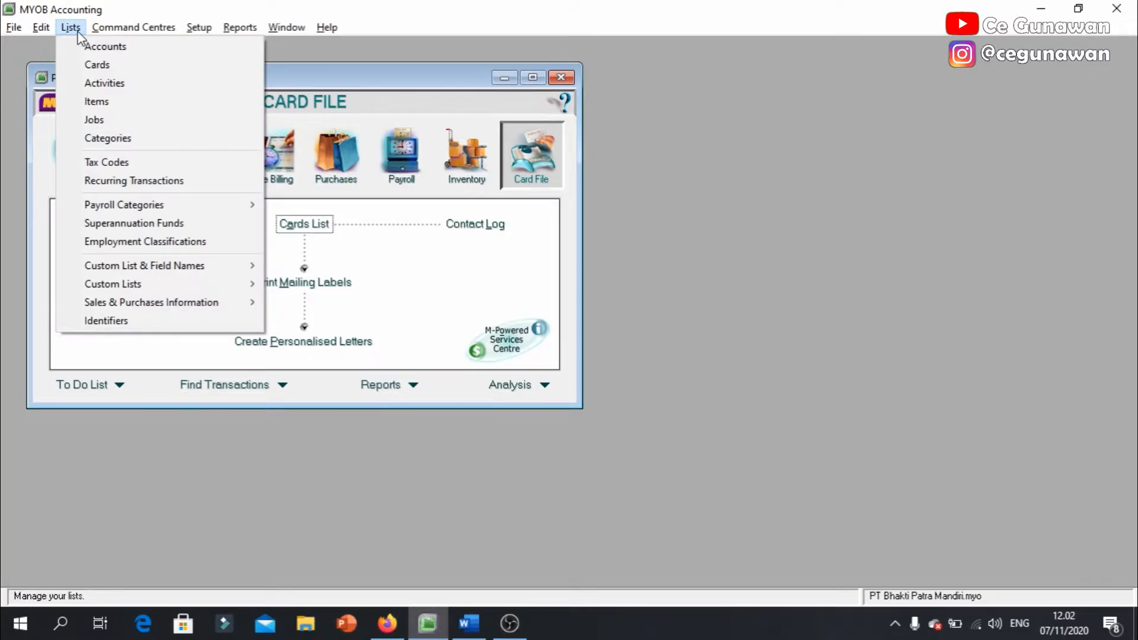
click(150, 105)
drag(200, 106, 388, 120)
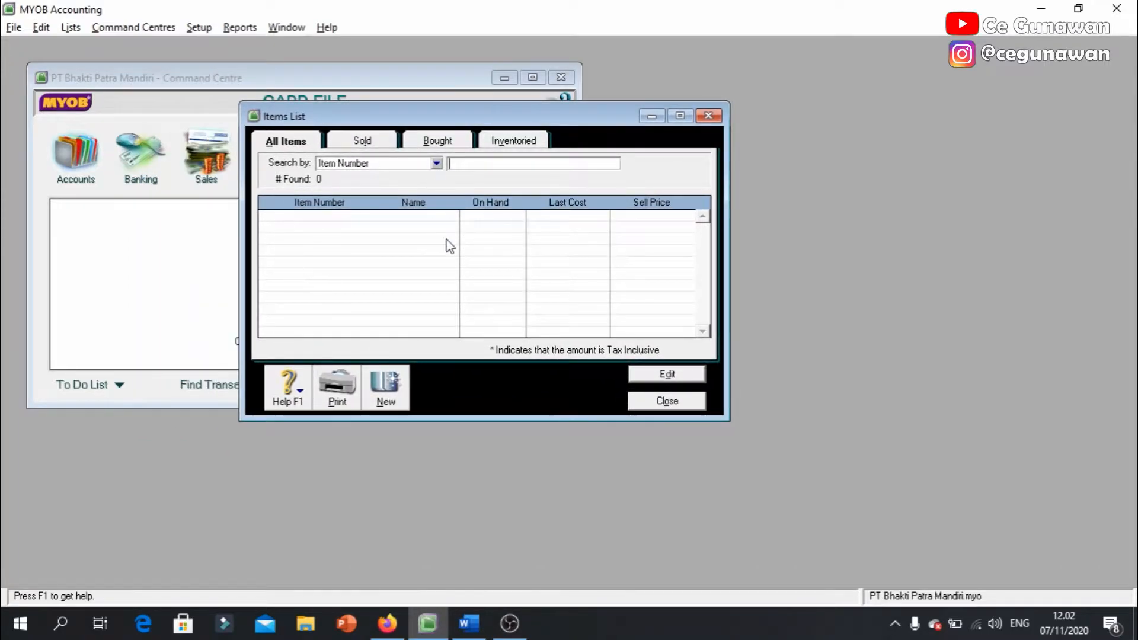
key(alt+Tab)
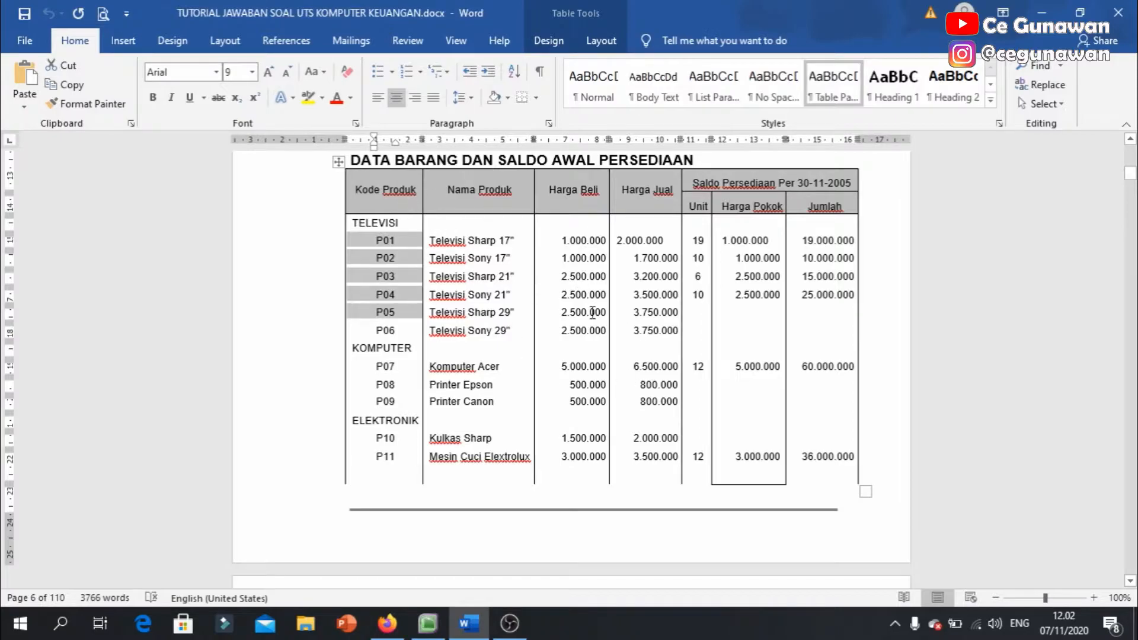
key(alt+Tab)
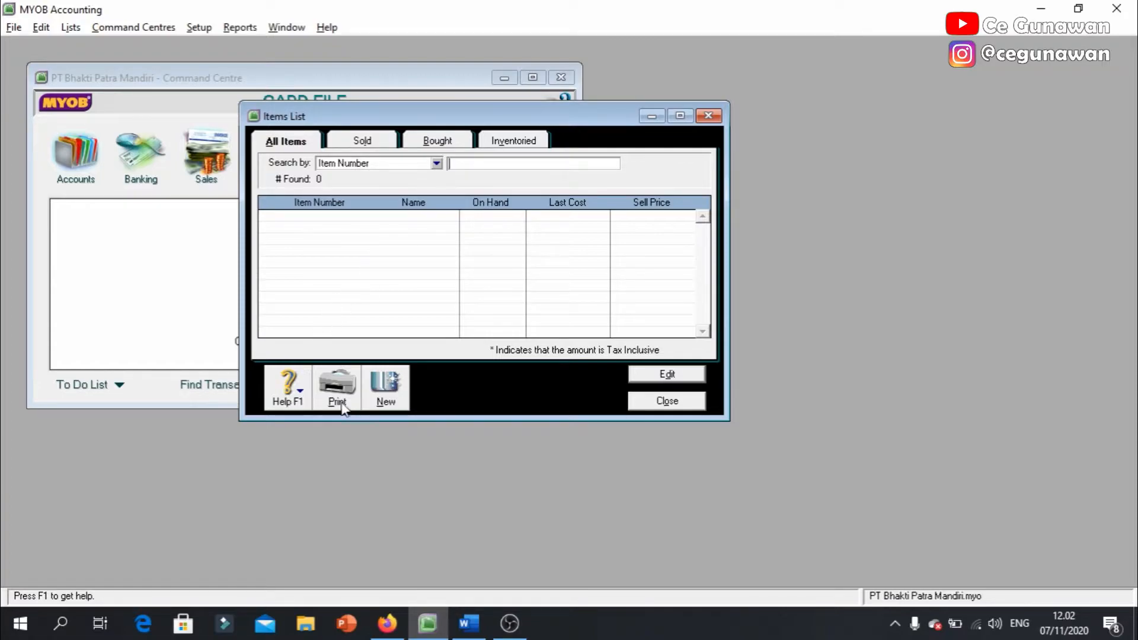
Step: Create a new inventory item with item number P01, as listed in the Word product table
click(385, 397)
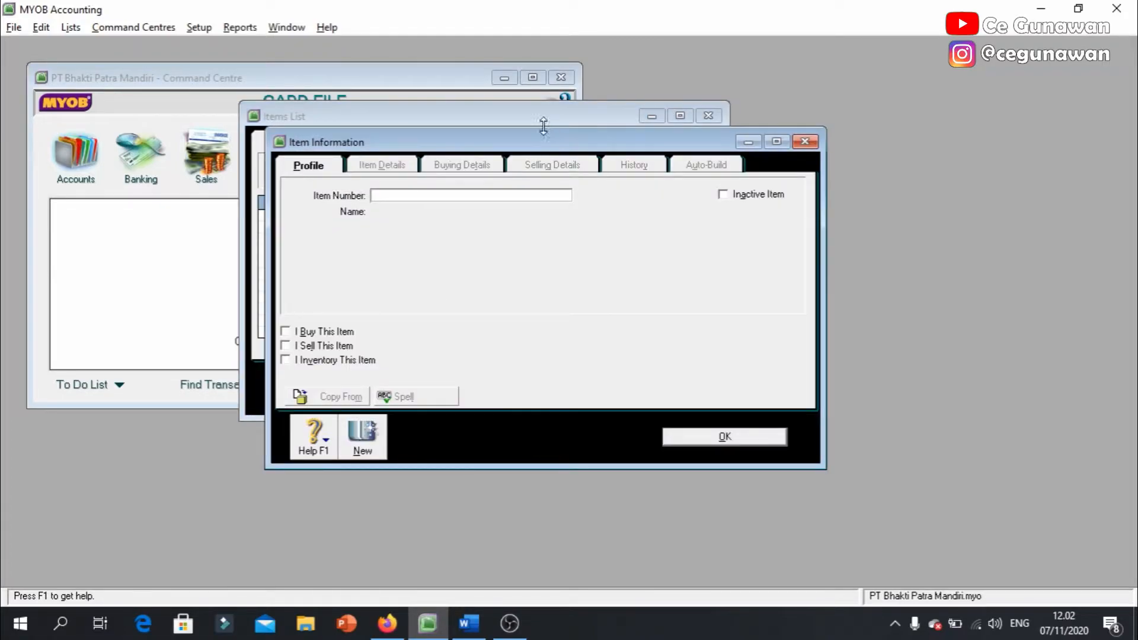
drag(540, 140, 570, 147)
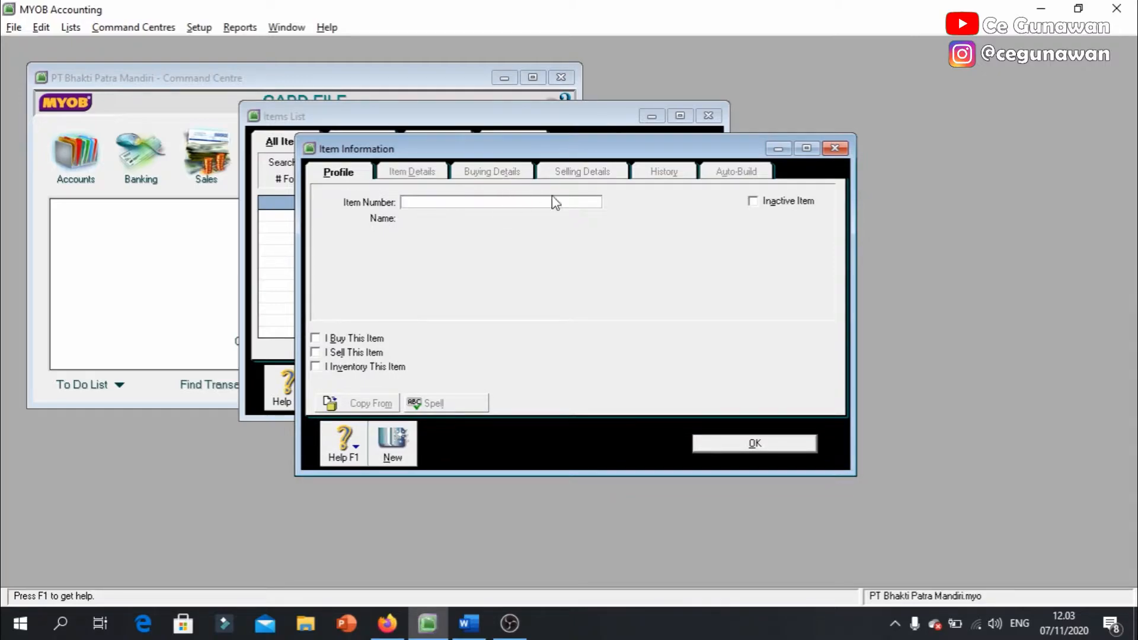
key(alt+Tab)
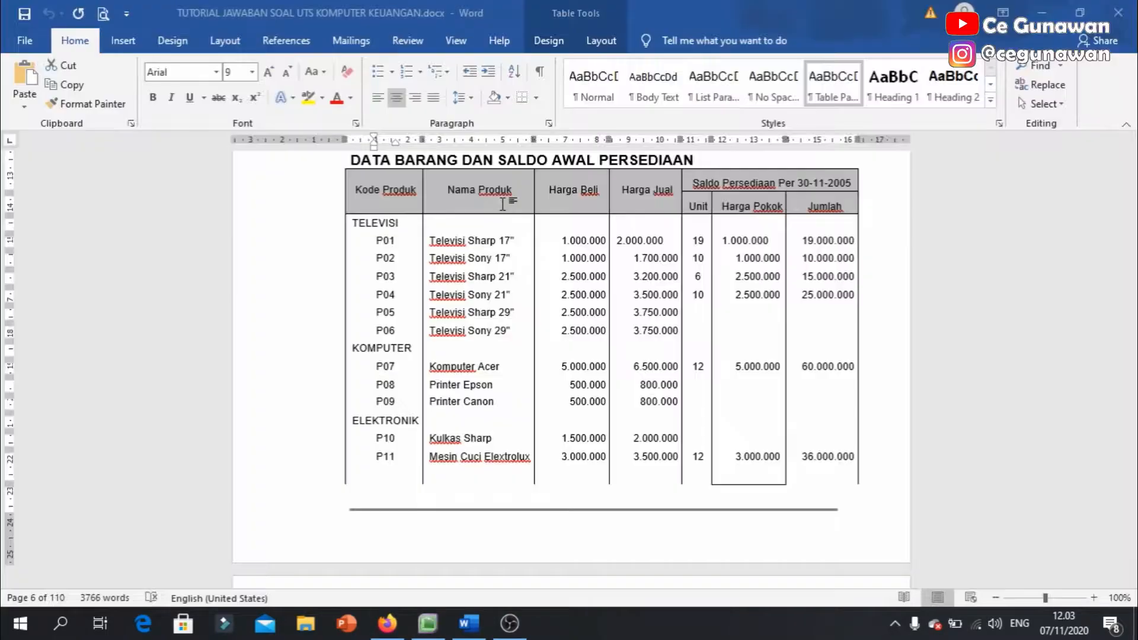
key(alt+Tab)
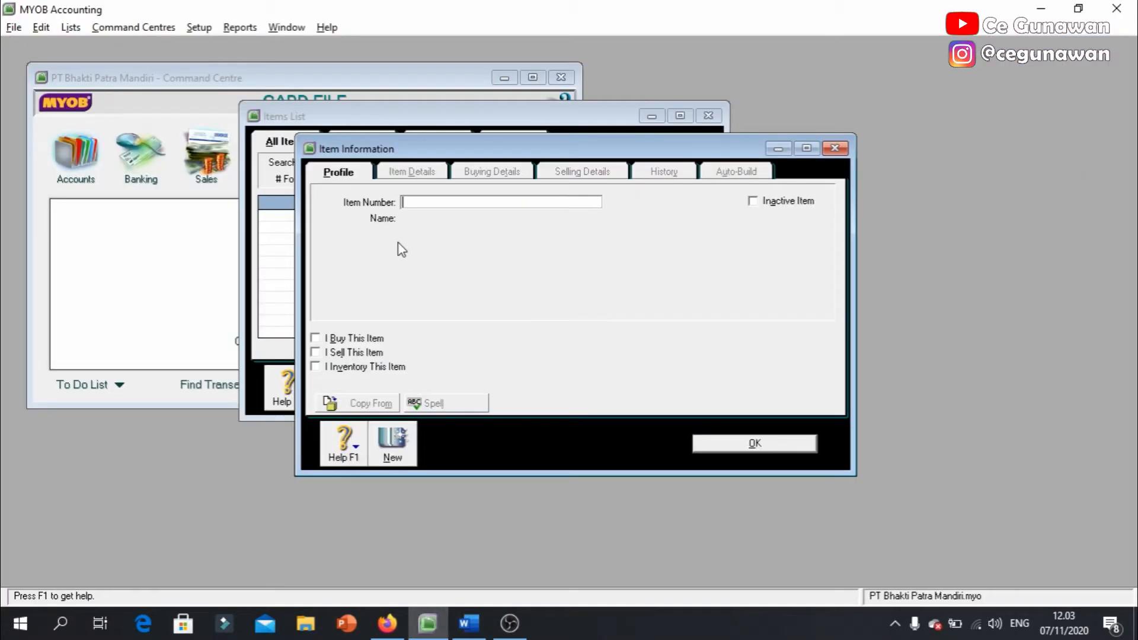
text(P01)
key(Tab)
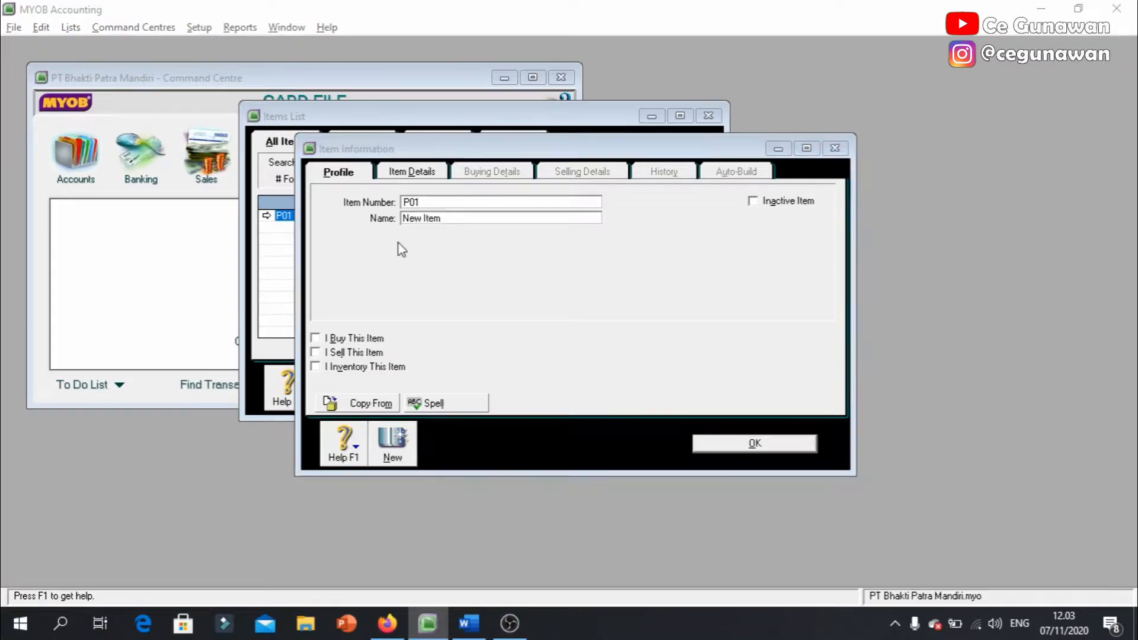
Step: Copy the product name Televisi Sharp 17" from the Word table into the name of item P01 in MYOB
key(alt+Tab)
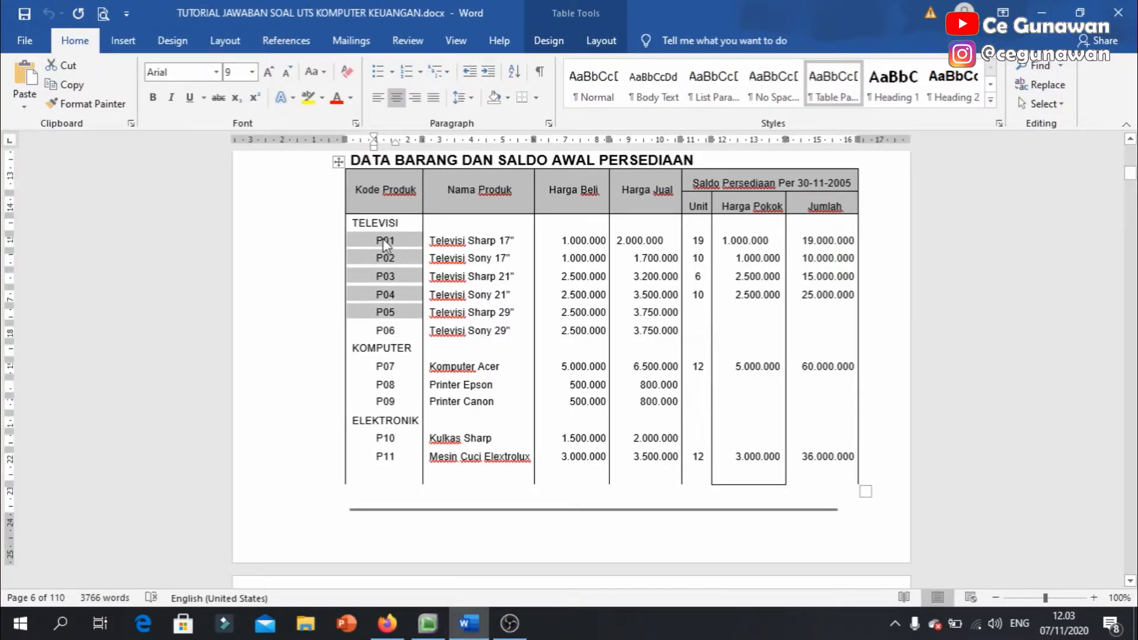
click(436, 249)
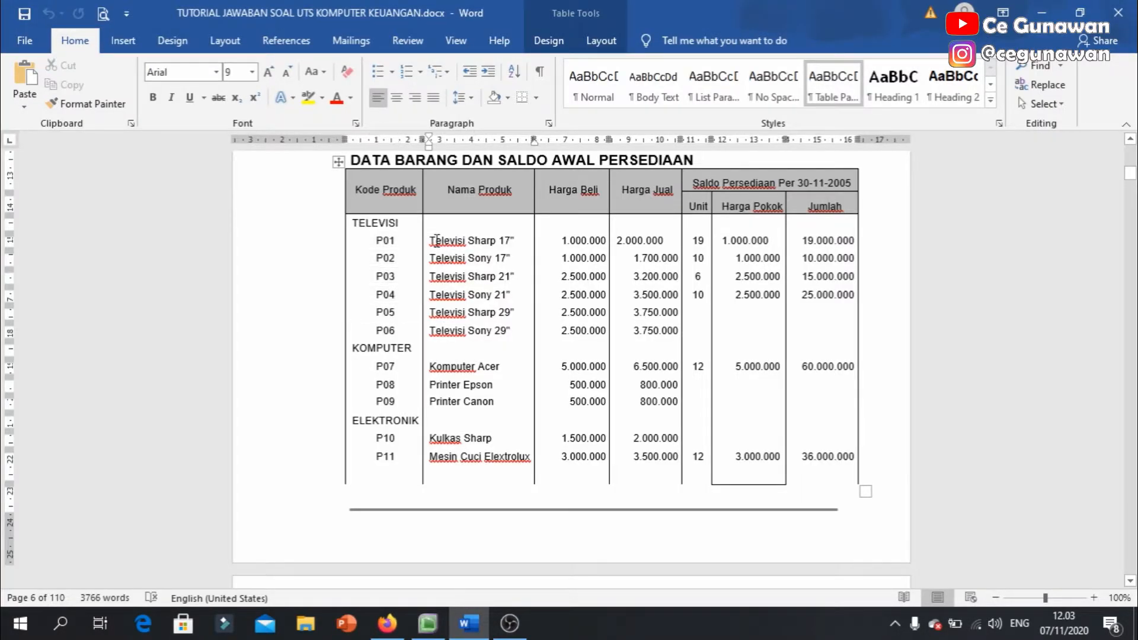
drag(431, 241, 516, 243)
key(ctrl+c)
key(alt+Tab)
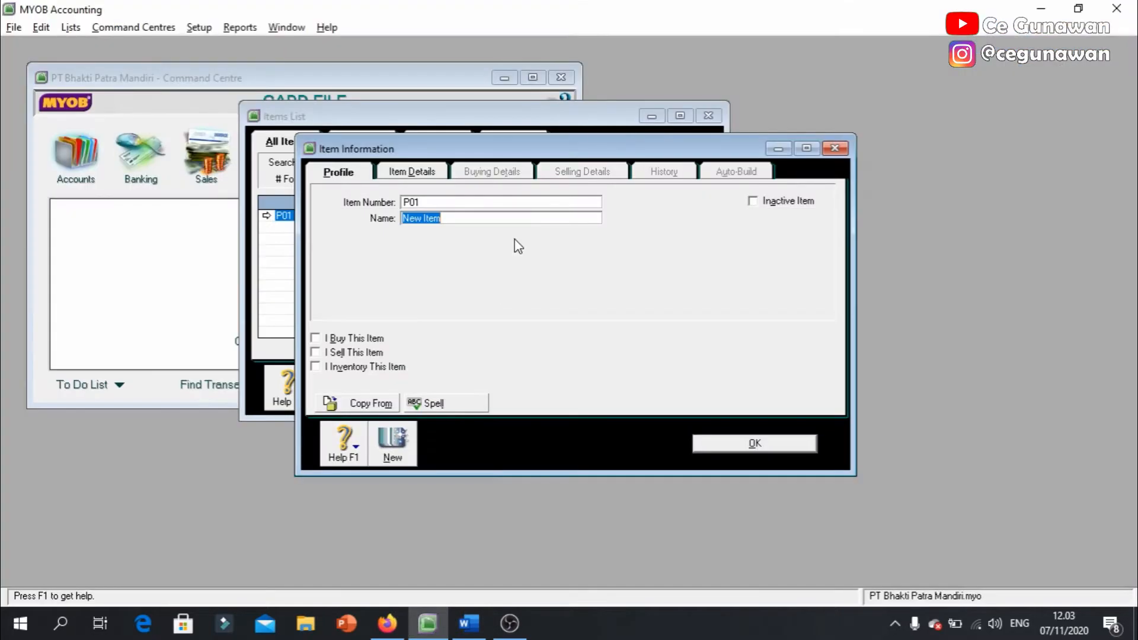
key(ctrl+v)
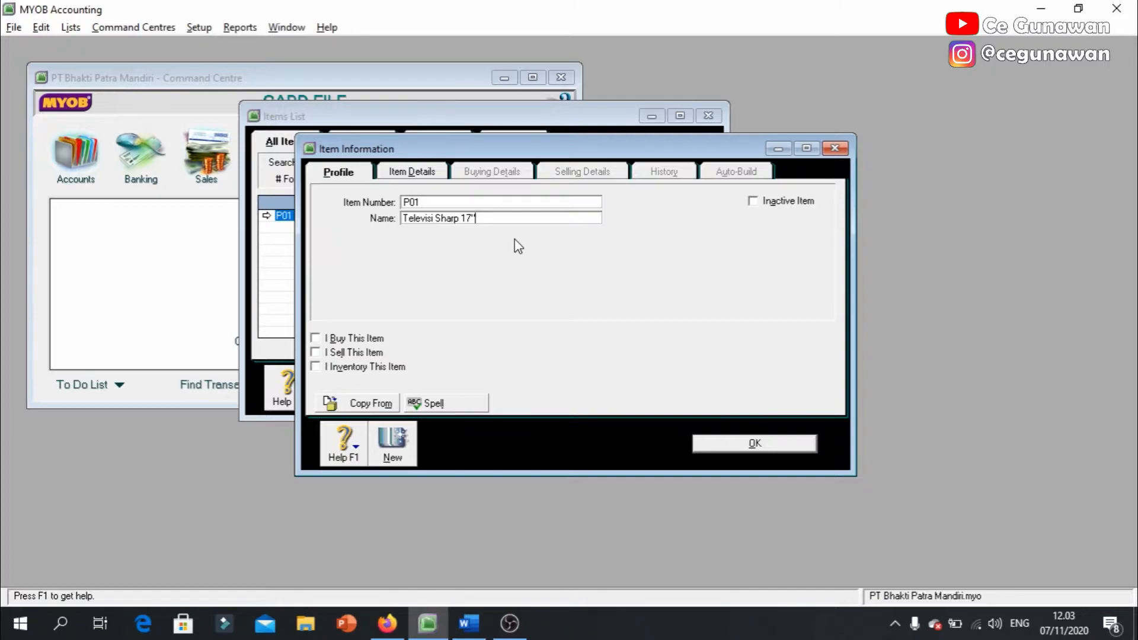
key(Tab)
key(Tab)
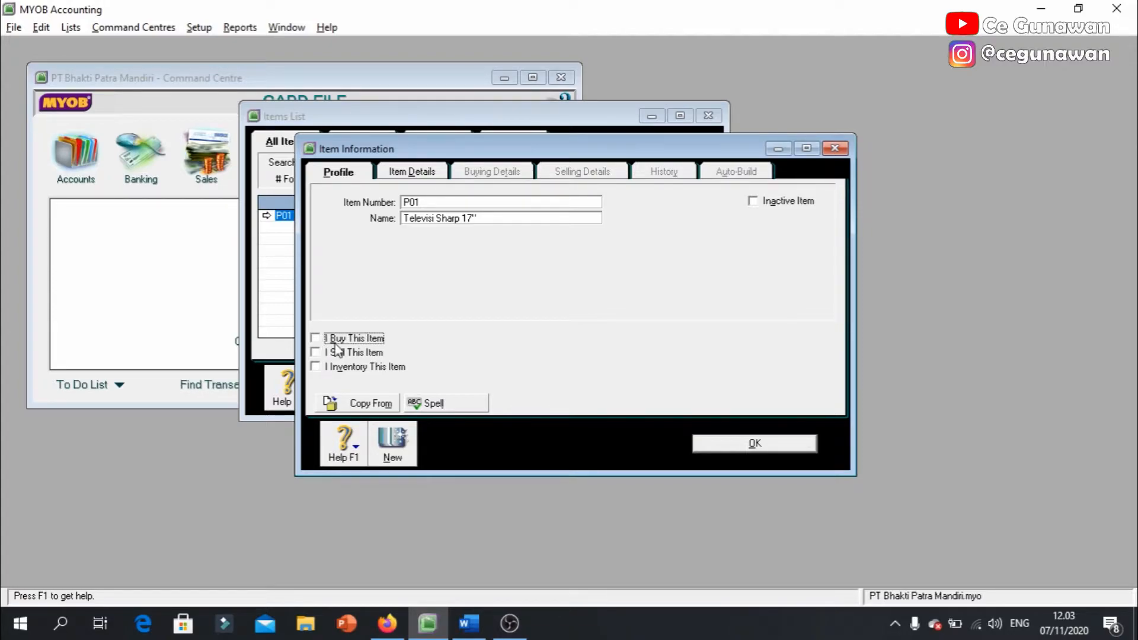
Step: Mark item P01 as bought, sold and inventoried, and set its cost of sales account to 5-1000 Harga Pokok Penjualan
click(316, 340)
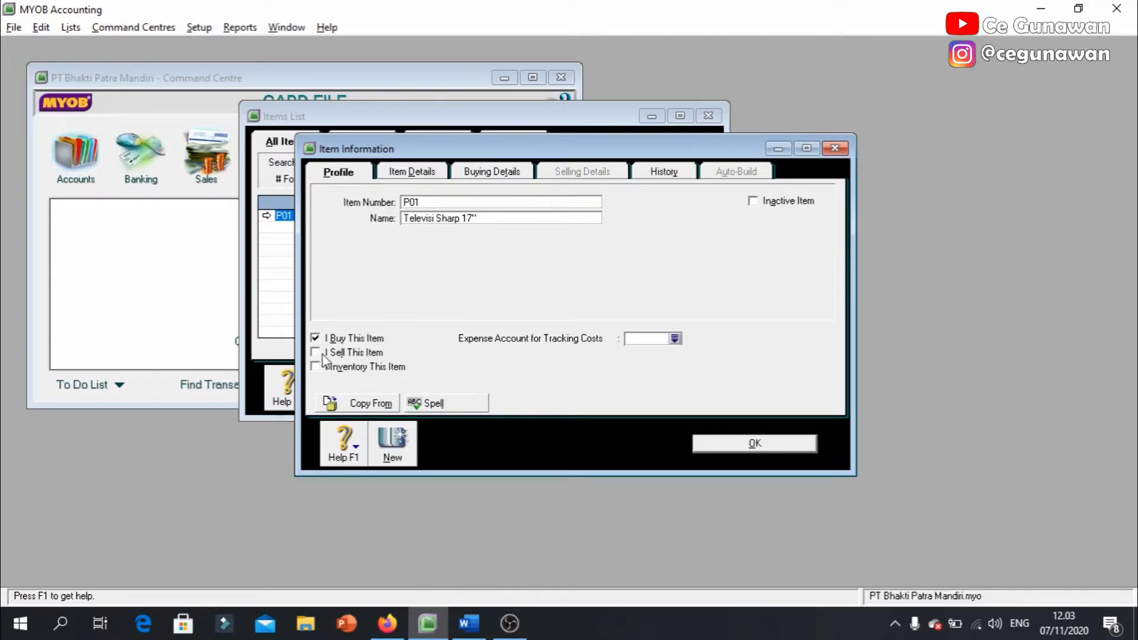
click(315, 353)
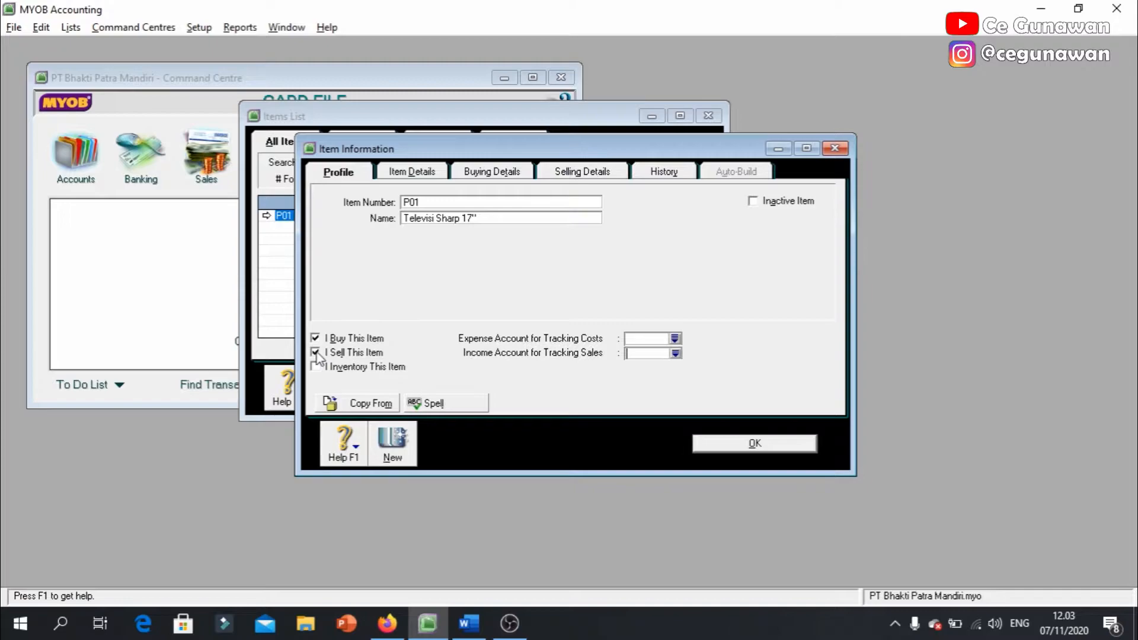
click(316, 367)
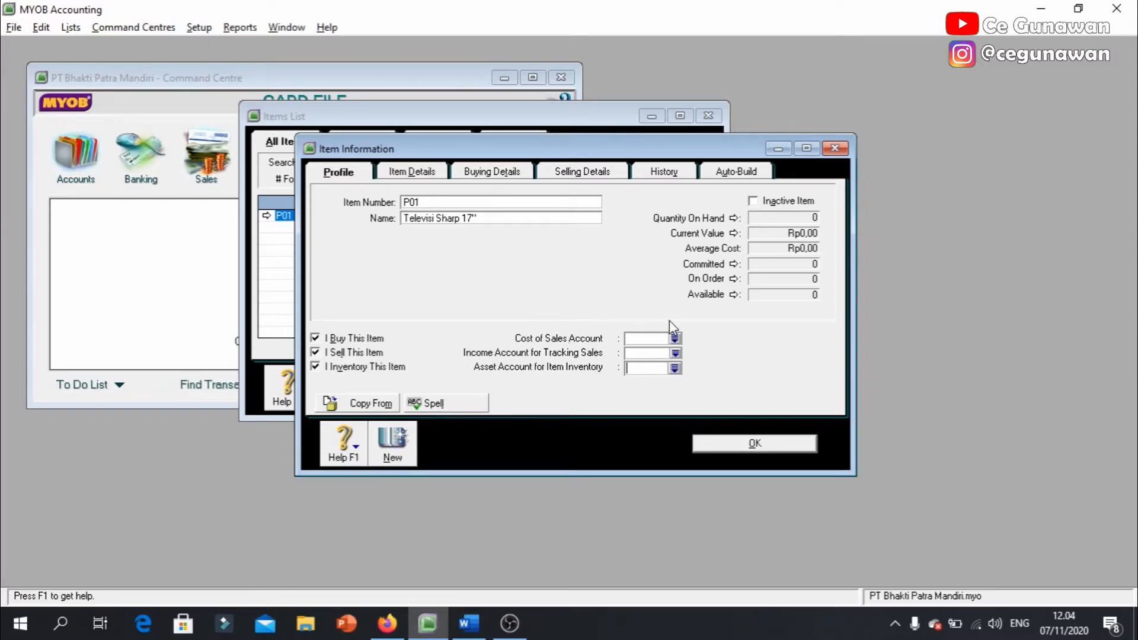
click(674, 338)
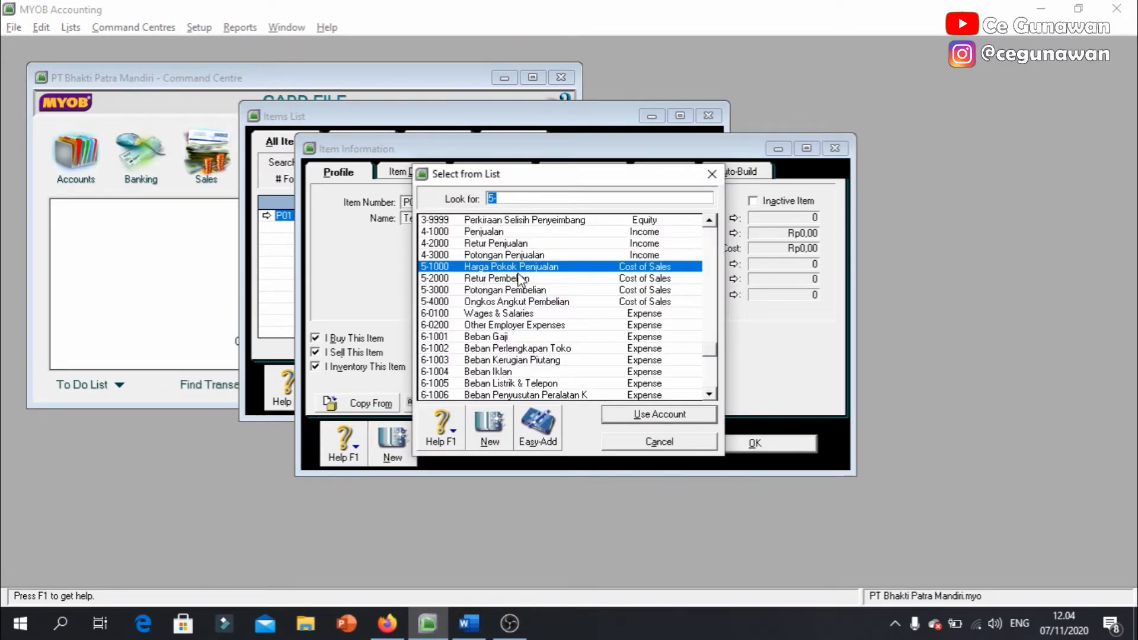
double_click(511, 268)
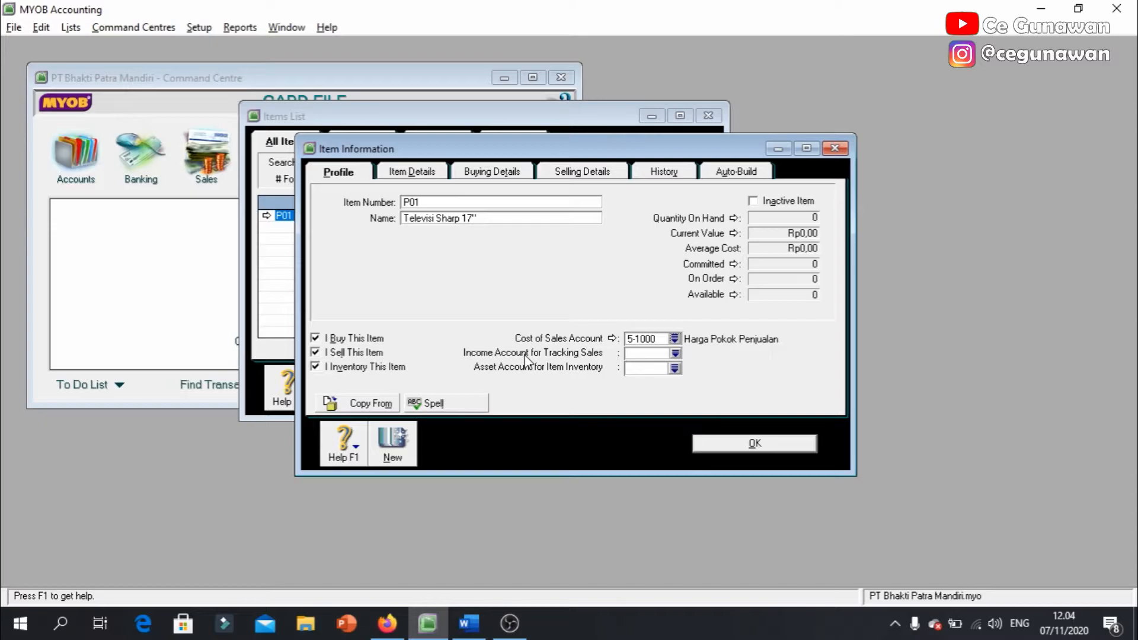
Step: Set item P01's income account to 4-1000 Penjualan and its inventory asset account to 1-1300 Persediaan Barang Dagang
click(675, 354)
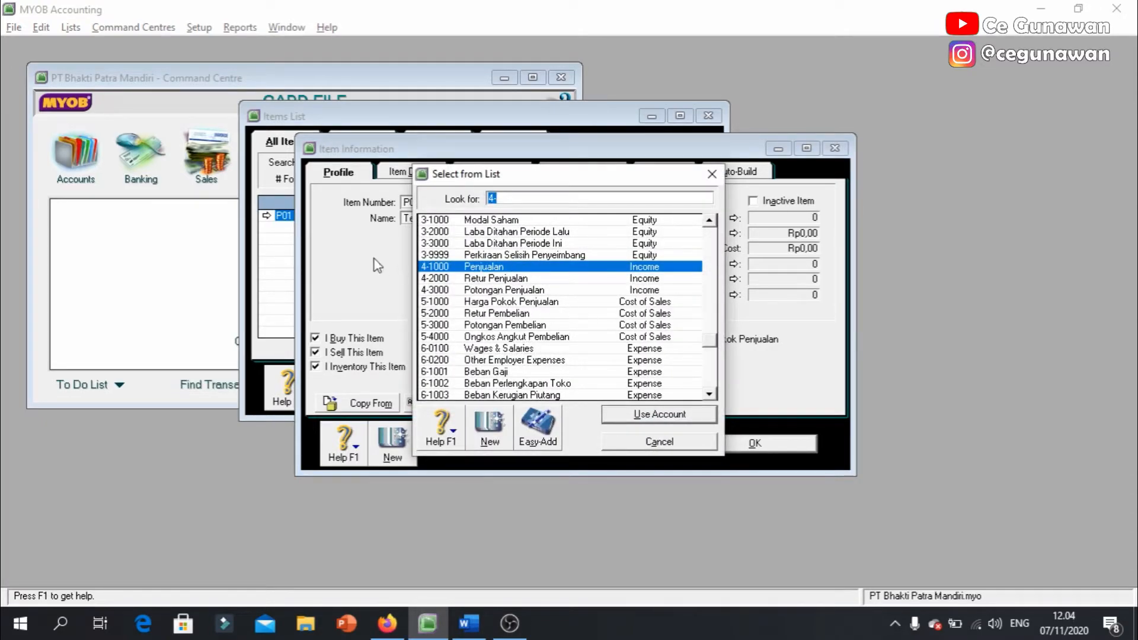
double_click(466, 271)
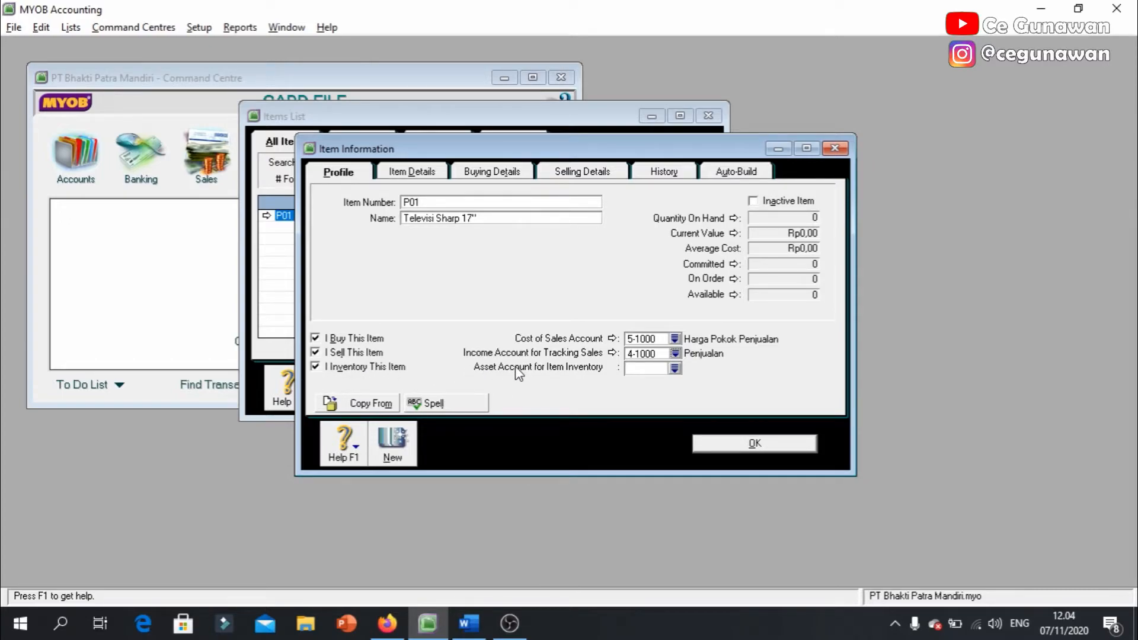
click(675, 368)
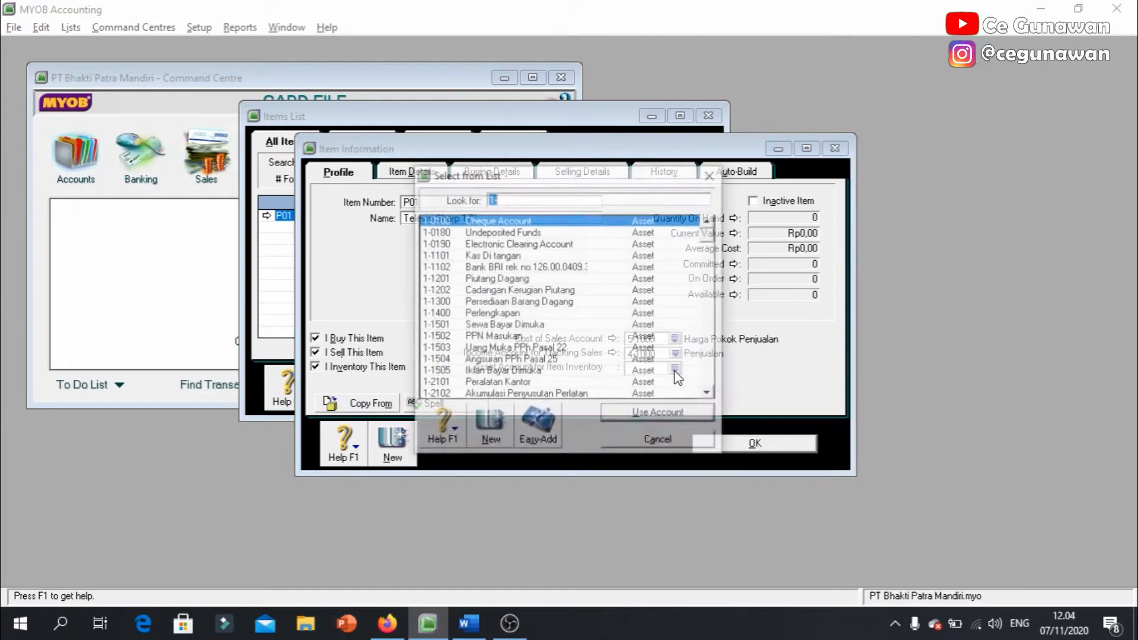
text(1-1300)
double_click(479, 303)
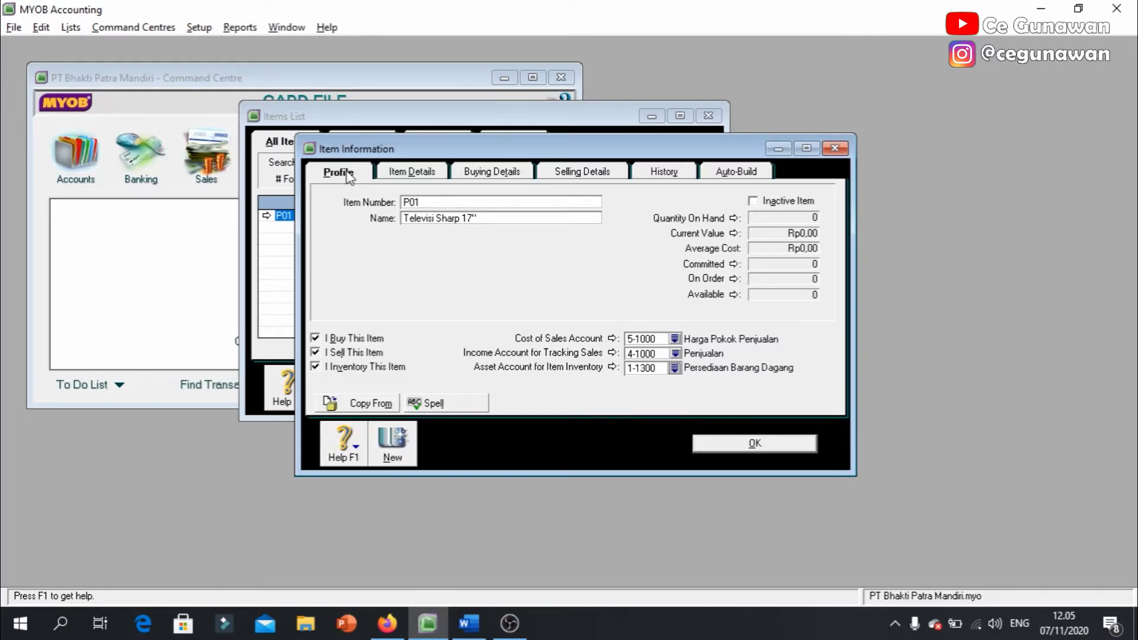
Step: In item P01's buying details, set the buying unit of measure to Unit and the purchase tax code to PPN
click(424, 181)
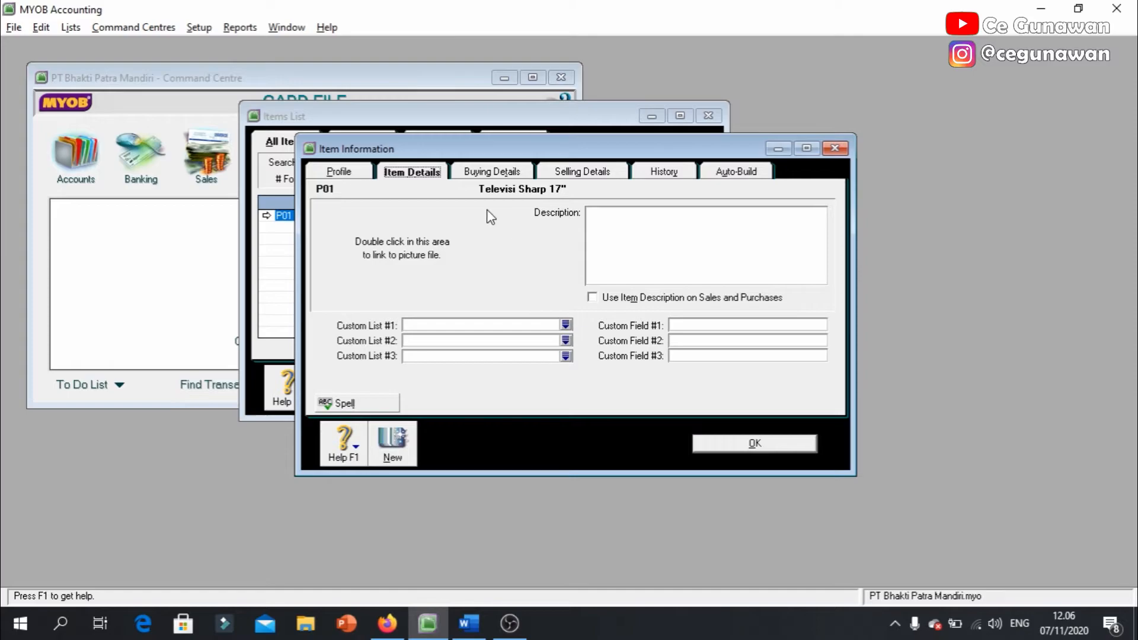
click(490, 174)
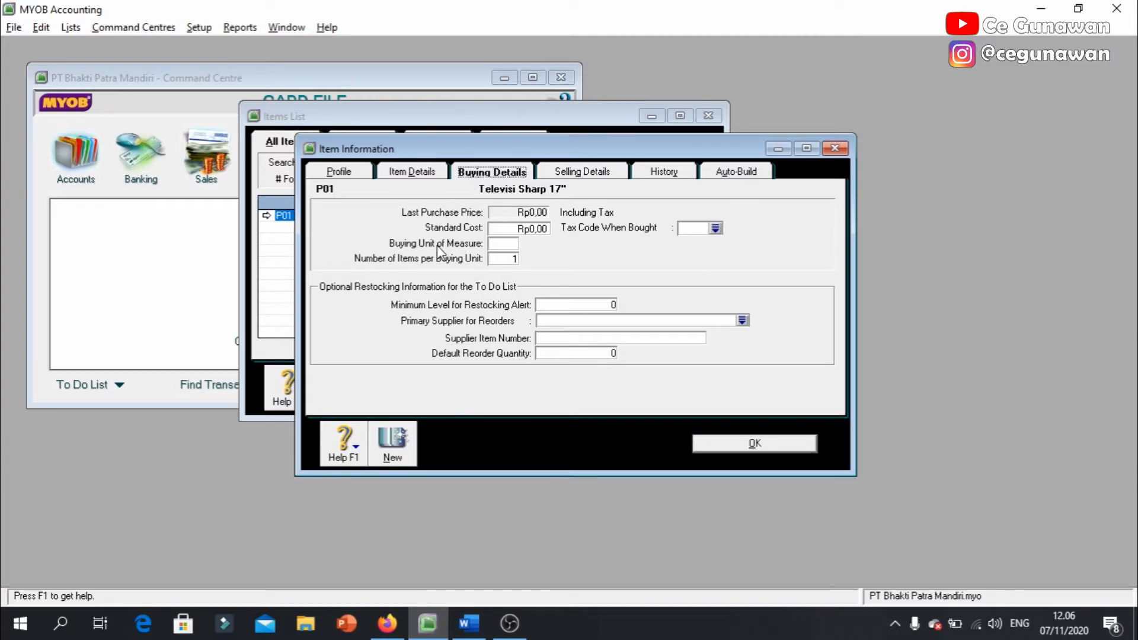
click(508, 245)
key(BackSpace)
key(BackSpace)
key(BackSpace)
text(Unit)
click(514, 257)
click(716, 229)
click(535, 233)
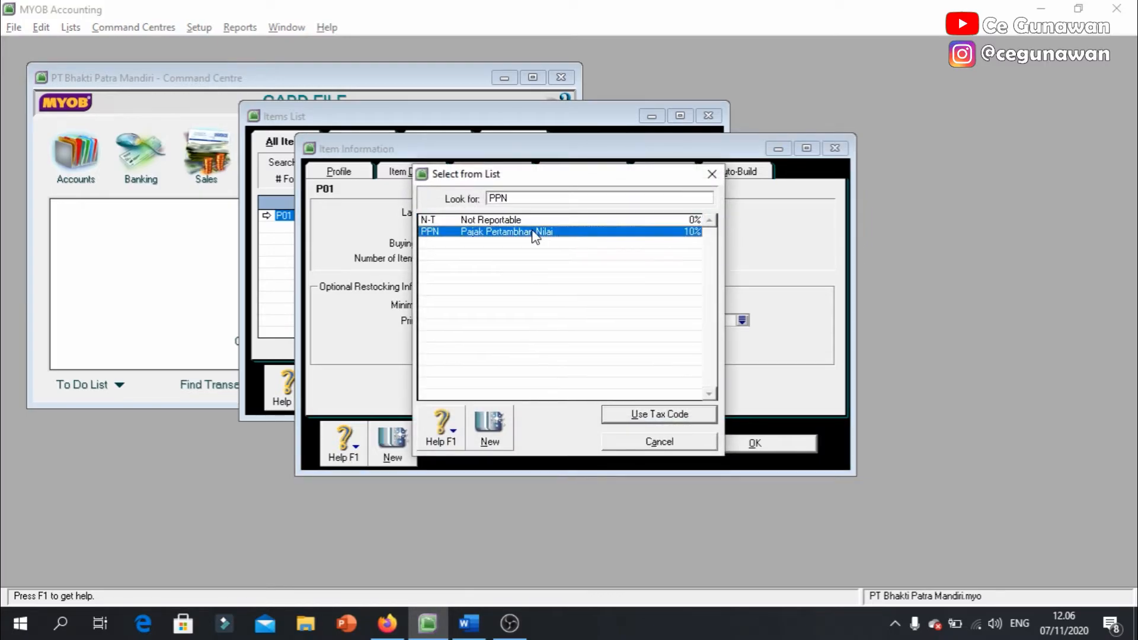
double_click(537, 237)
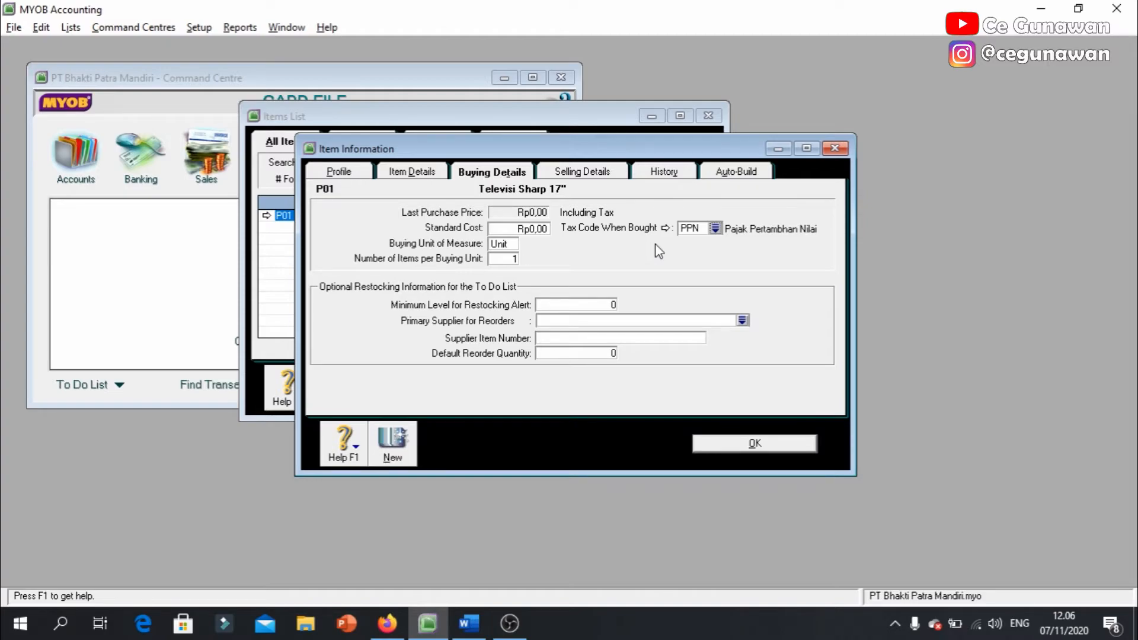
Step: Set item P01's base selling price to 2.000.000 from the Word table, with selling unit Unit and sales tax code PPN
click(590, 174)
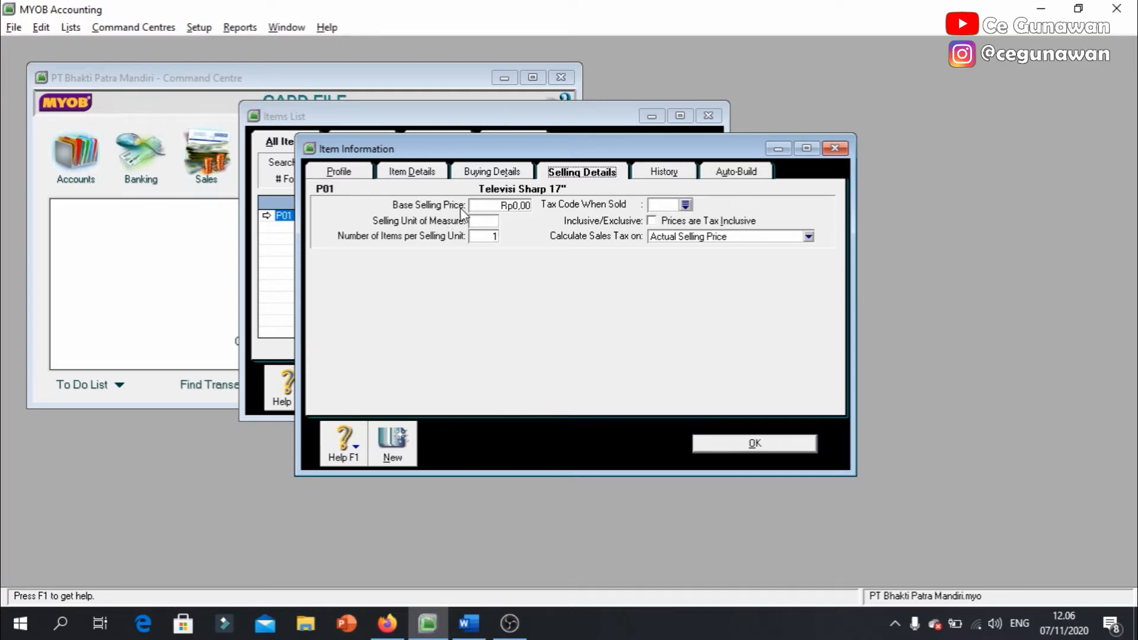
key(alt+Tab)
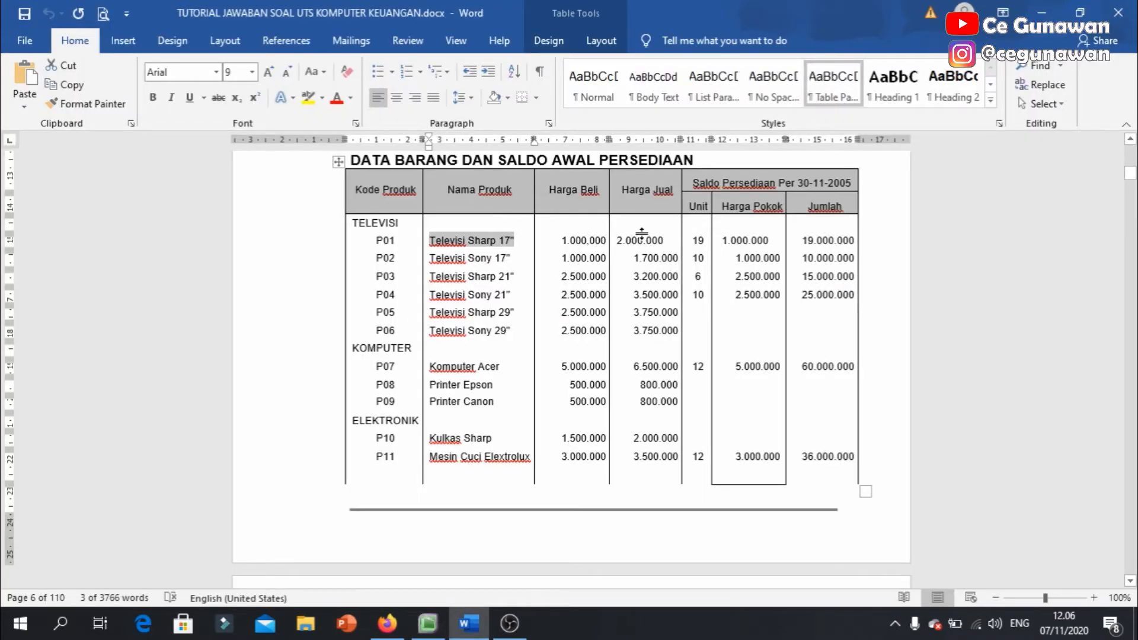
key(alt+Tab)
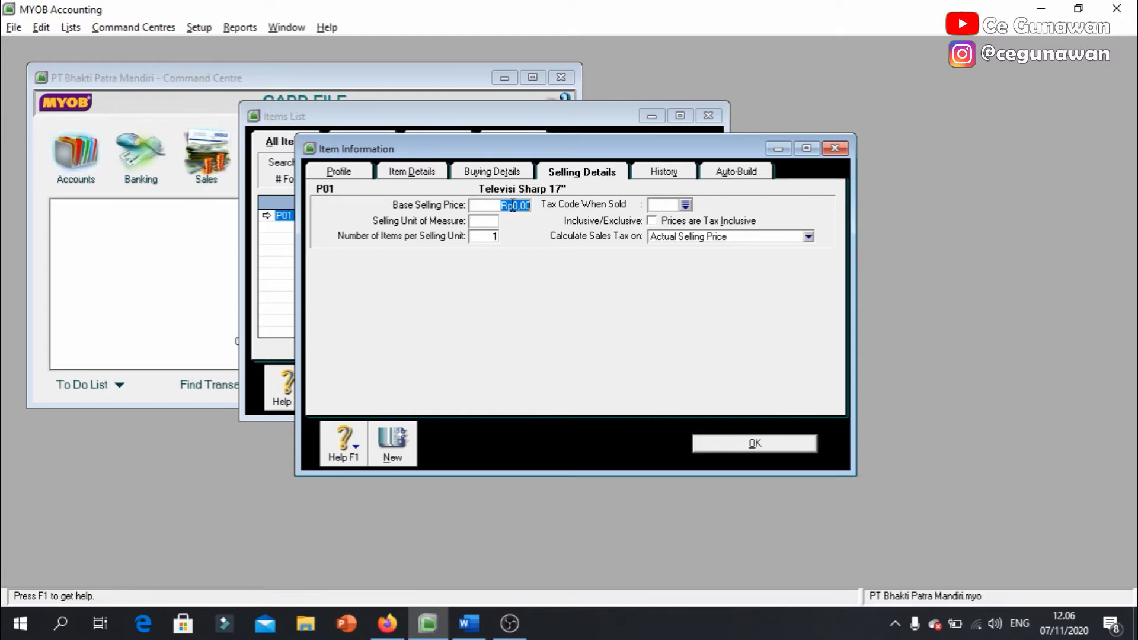
text(20000)
key(Tab)
key(Tab)
click(686, 205)
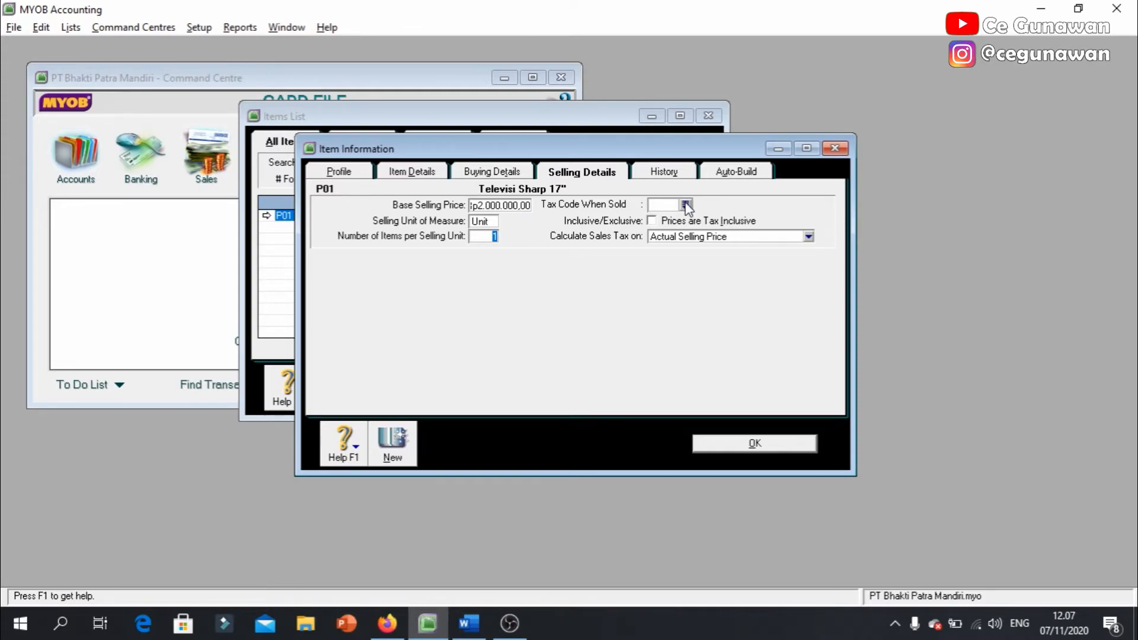
double_click(542, 232)
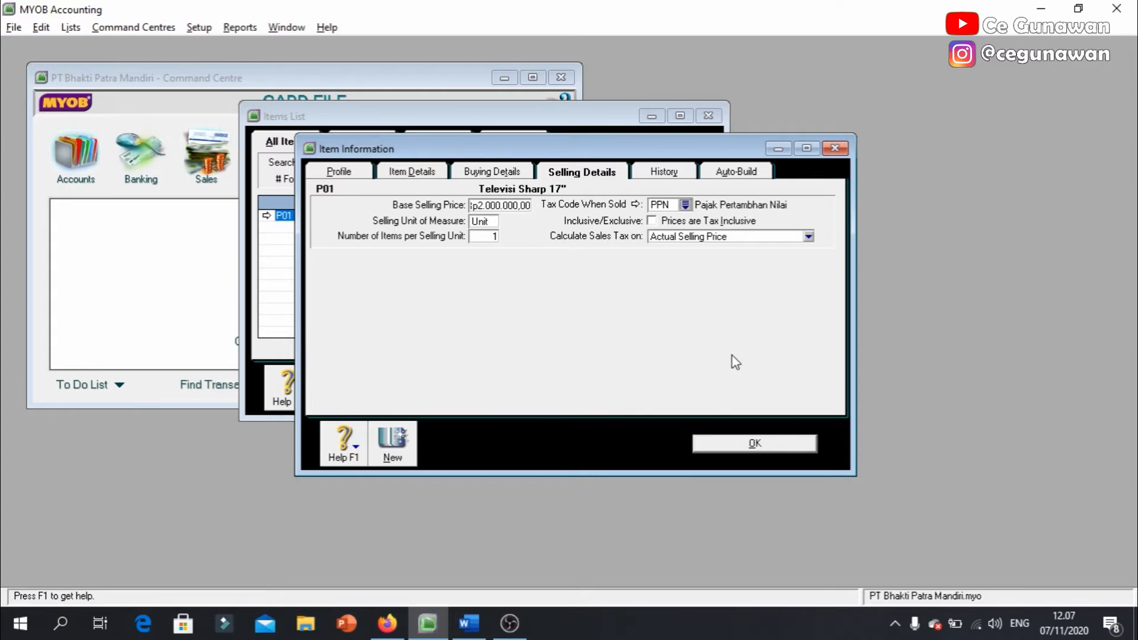
Step: Save item P01, ignoring all spelling suggestions for its name, and look over the items list
click(765, 443)
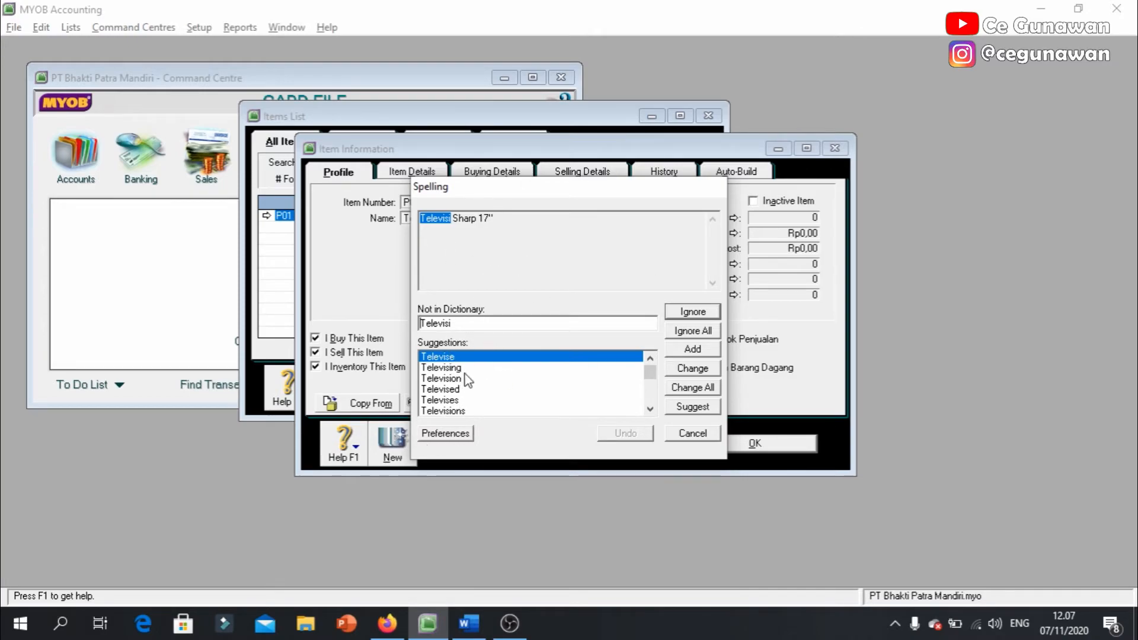
click(684, 329)
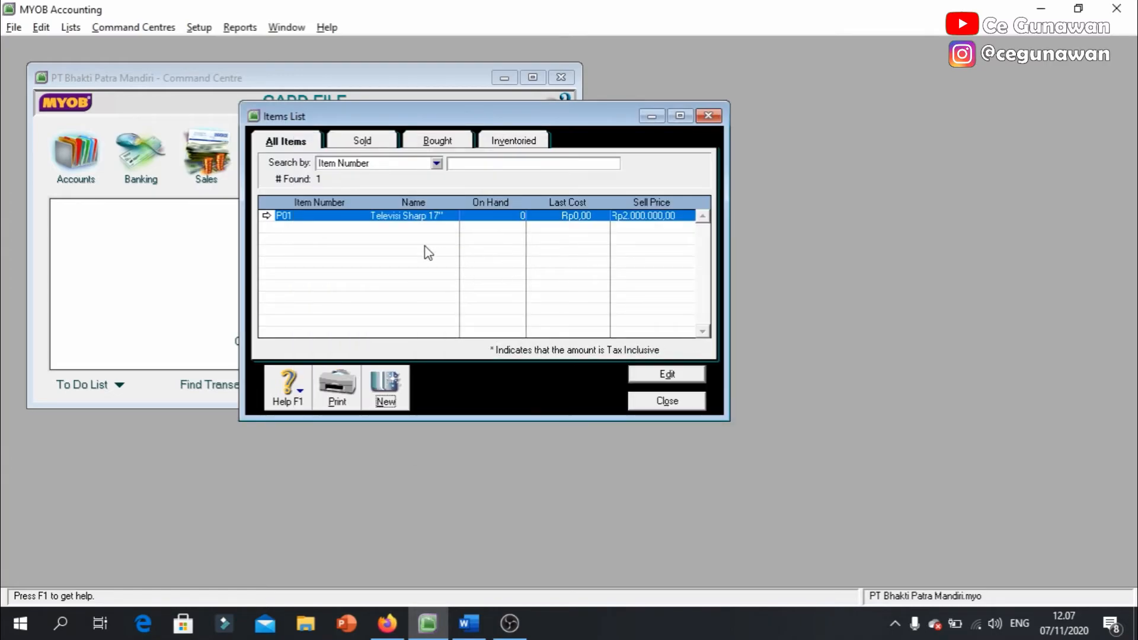
click(679, 116)
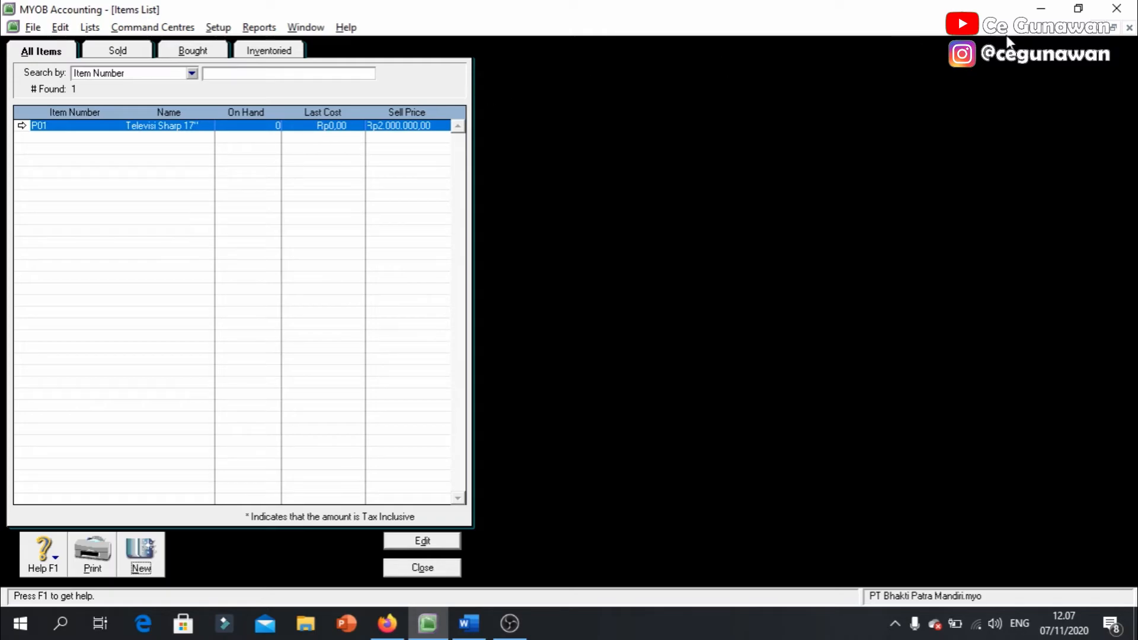
click(1115, 27)
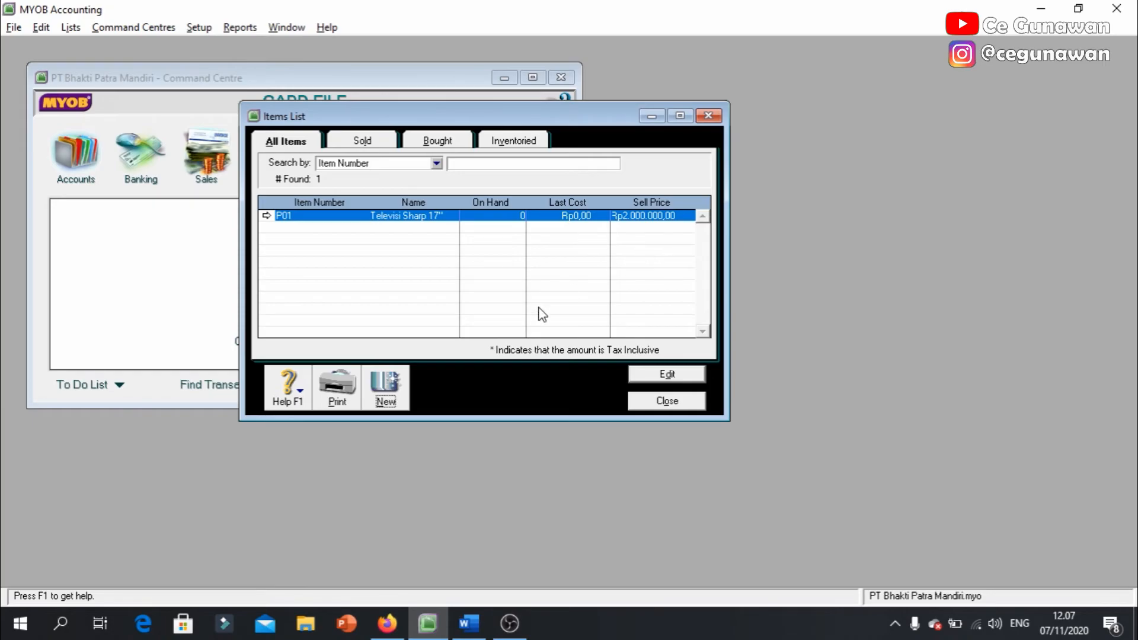
Step: Check the next product code in the Word table and create a new MYOB item with item number P02
click(468, 623)
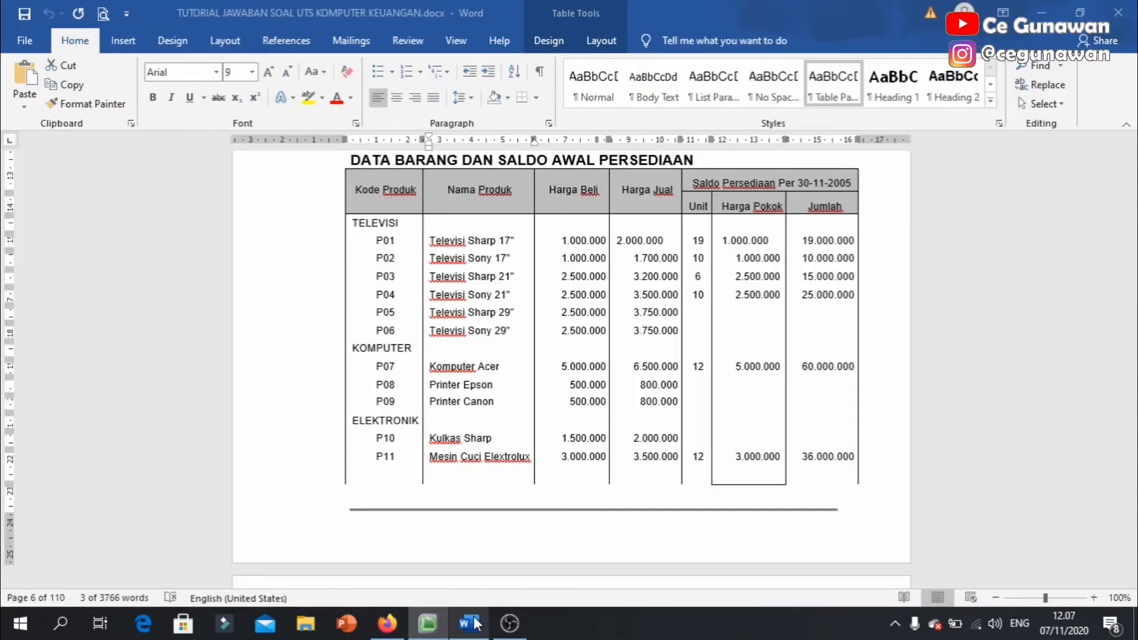
click(391, 259)
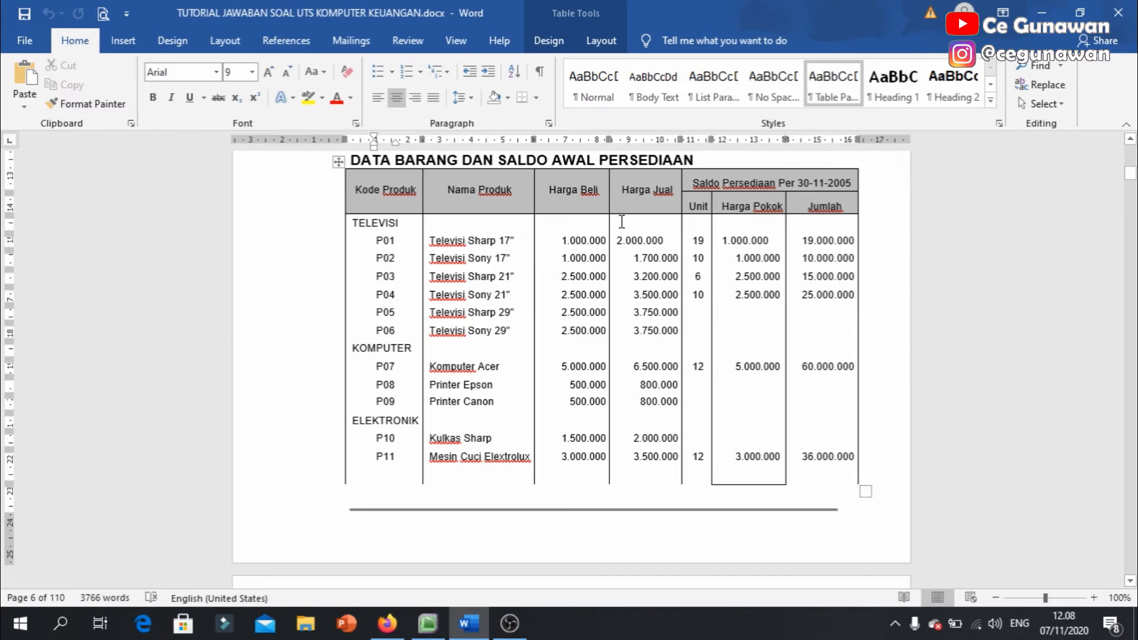
key(alt+Tab)
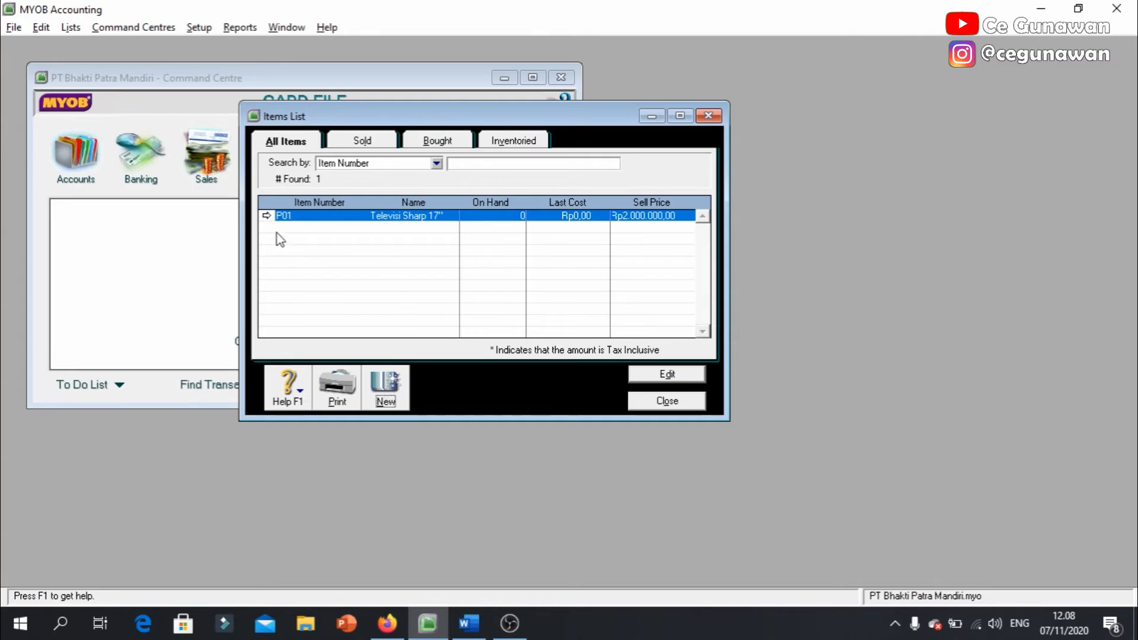
click(267, 218)
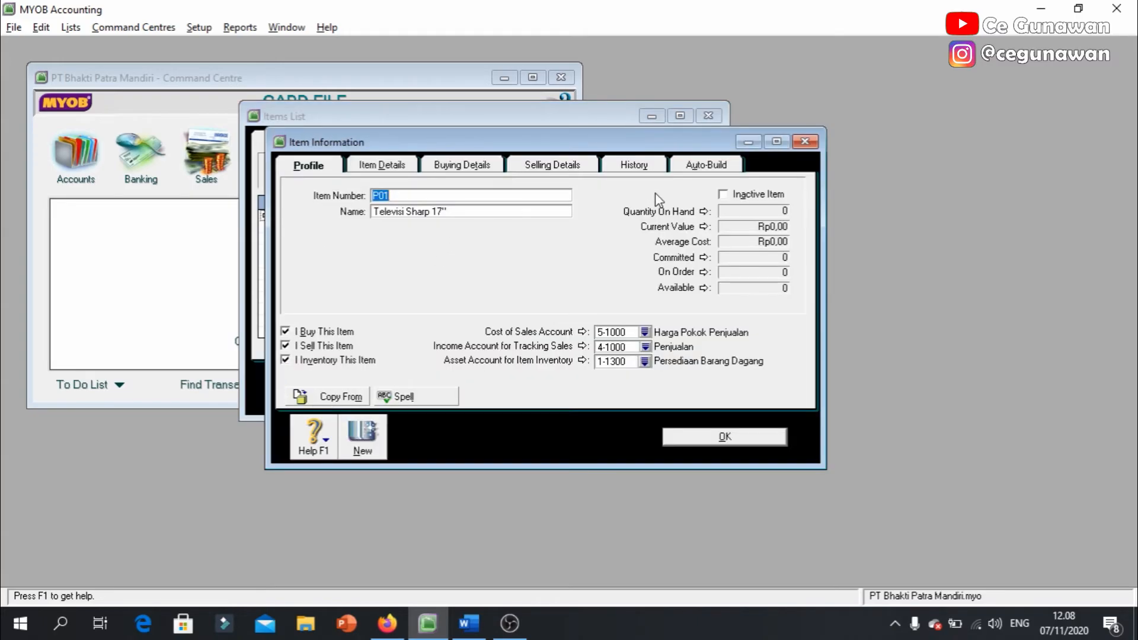
click(807, 144)
click(385, 387)
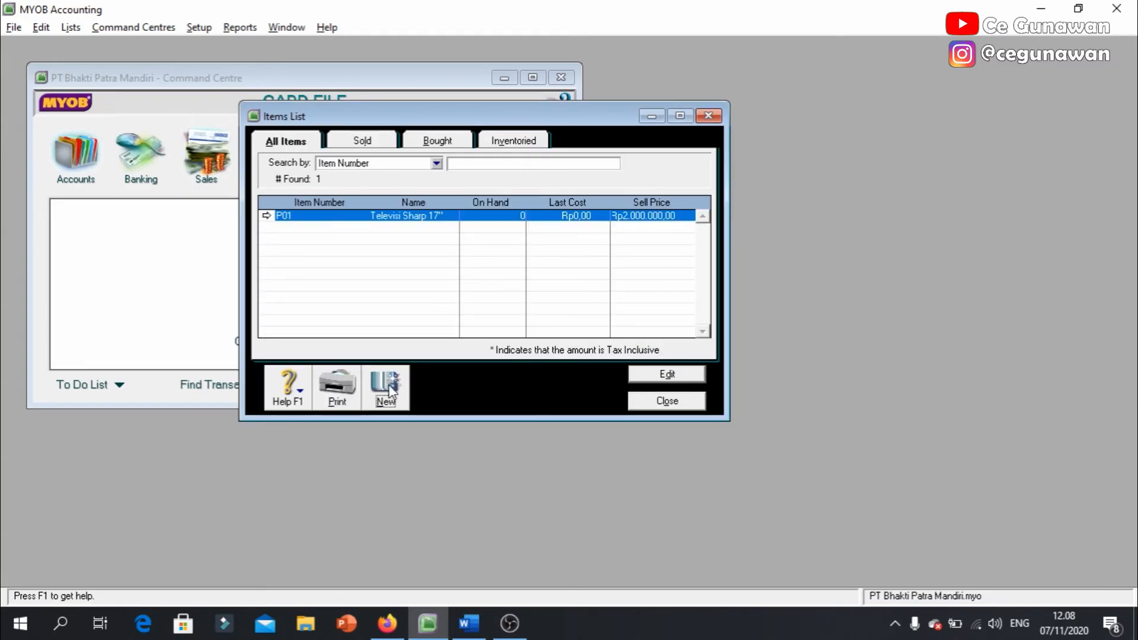
text(p)
key(BackSpace)
text(P02)
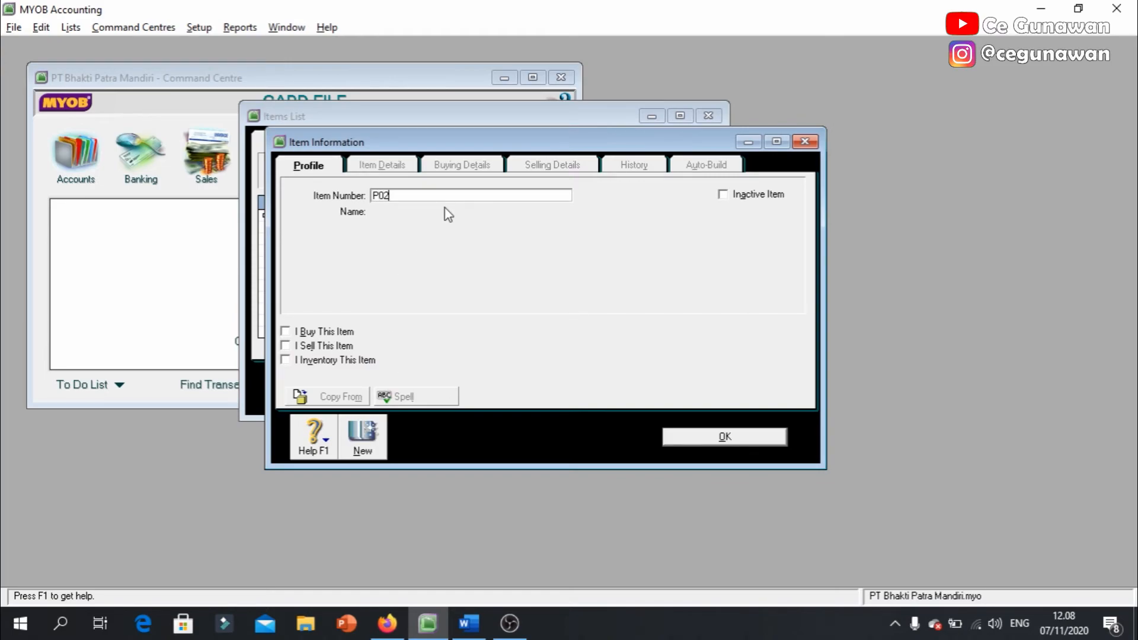
key(Tab)
Step: Copy the product name Televisi Sony 17" from the Word table into the name of item P02 in MYOB
key(alt+Tab)
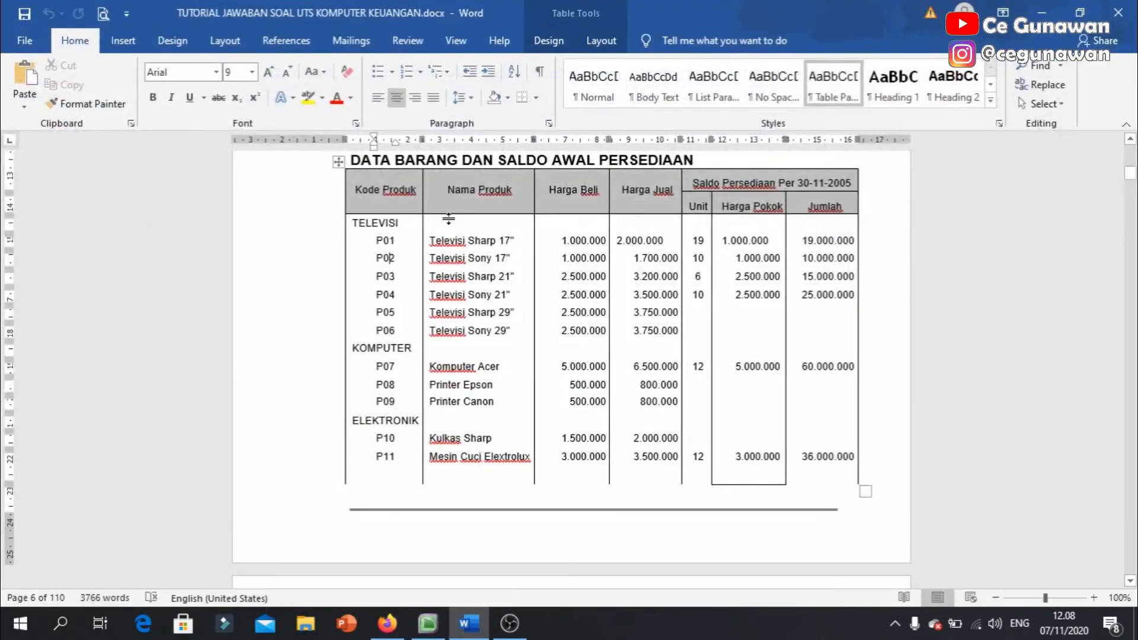
drag(430, 259, 511, 262)
key(ctrl+c)
key(alt+Tab)
key(ctrl+v)
key(Tab)
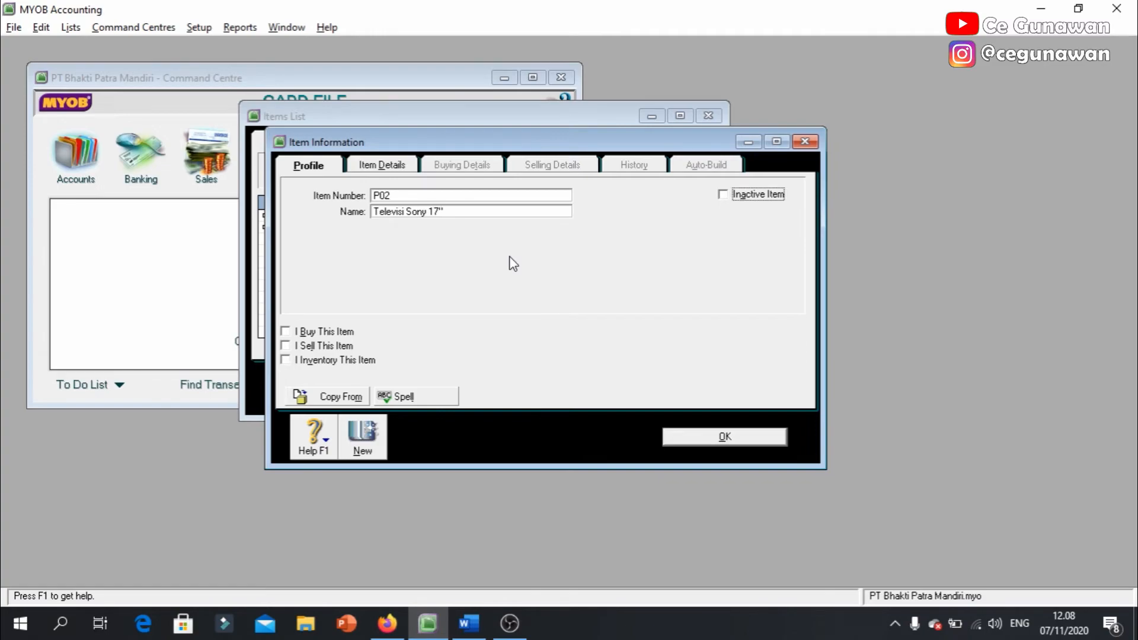
Step: Mark item P02 as bought, sold and inventoried, and check its buying details
click(287, 333)
click(287, 347)
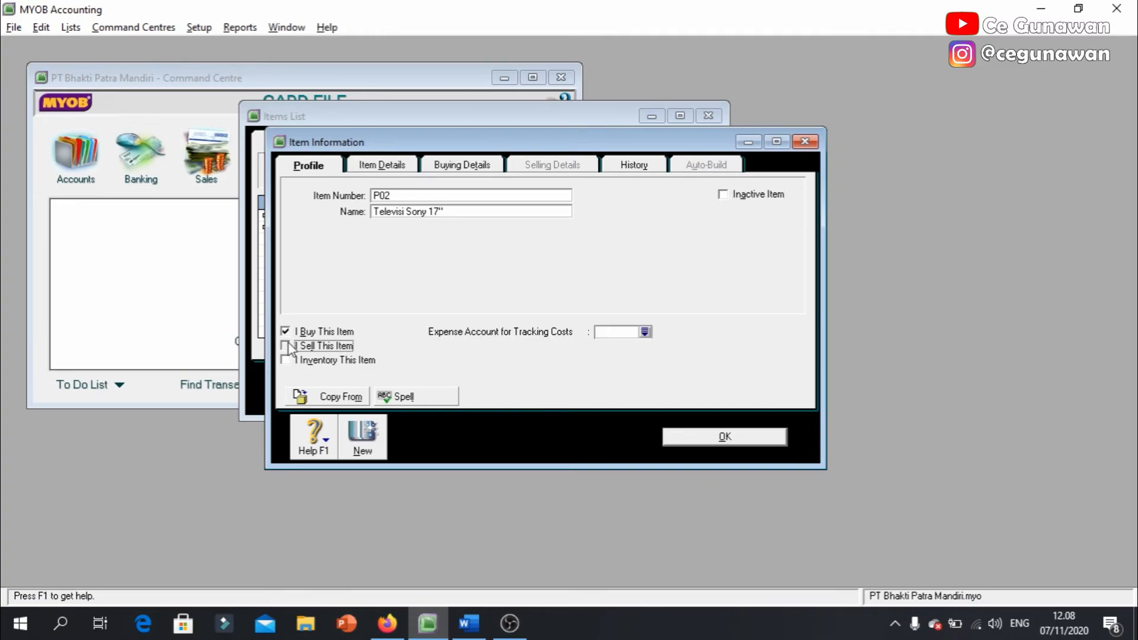
click(288, 361)
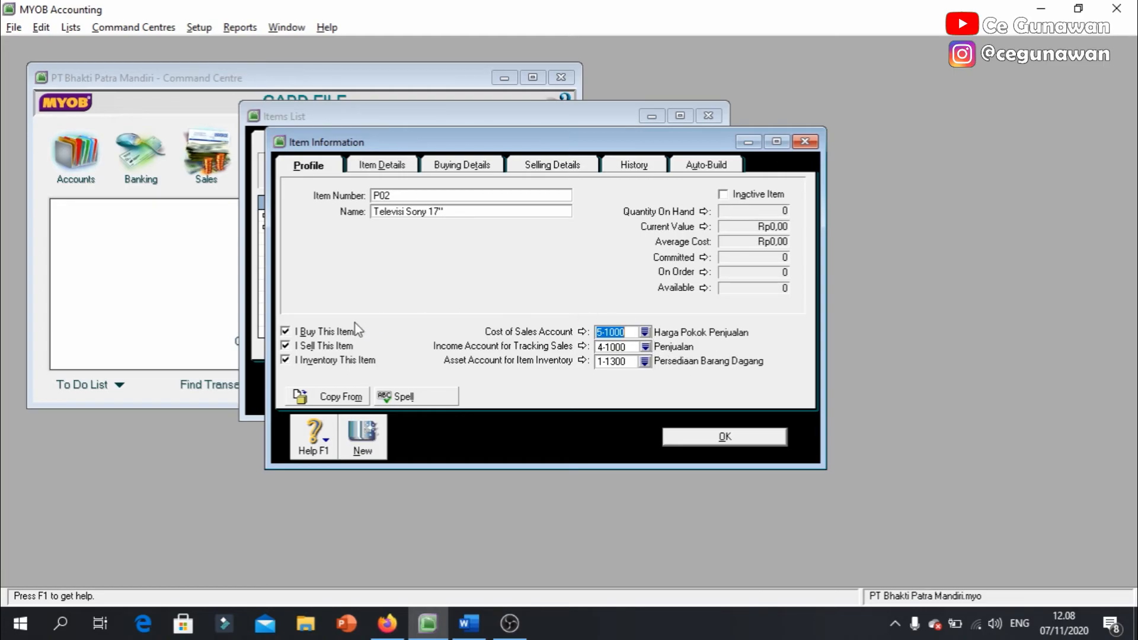
click(452, 166)
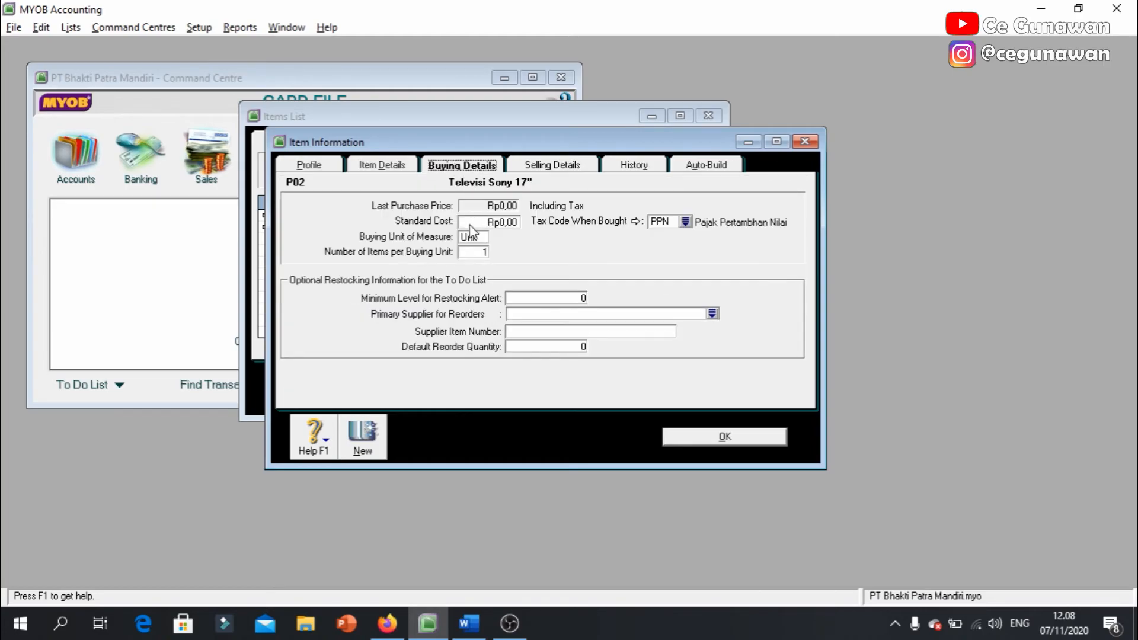
Step: Set item P02's base selling price to 1.700.000 from the Word table and save it, ignoring all spelling suggestions
click(546, 166)
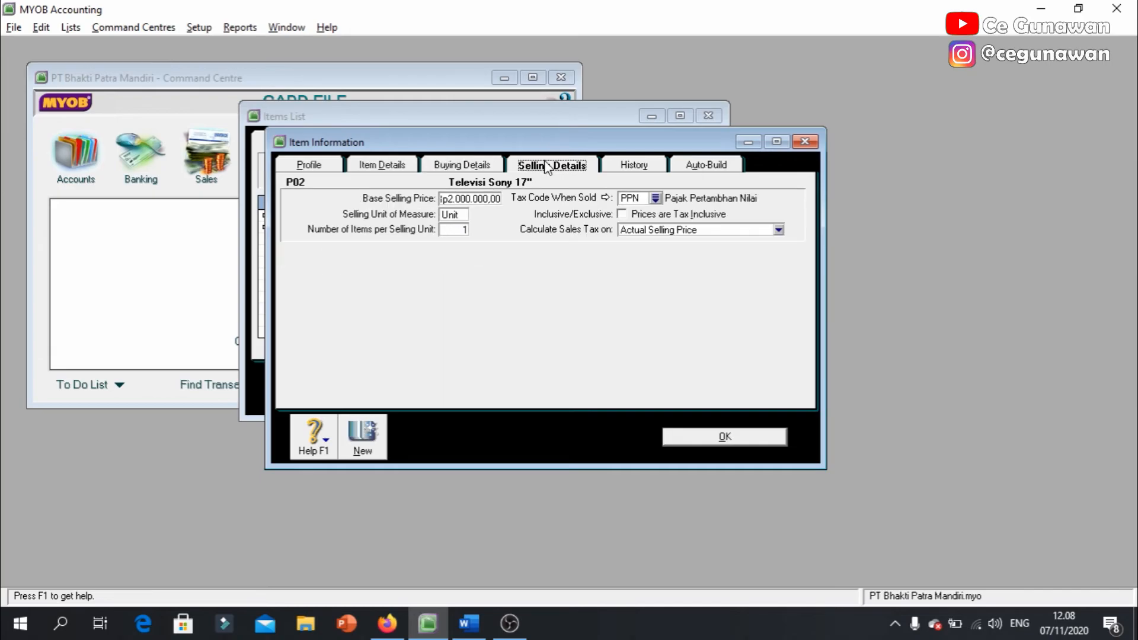
key(alt+Tab)
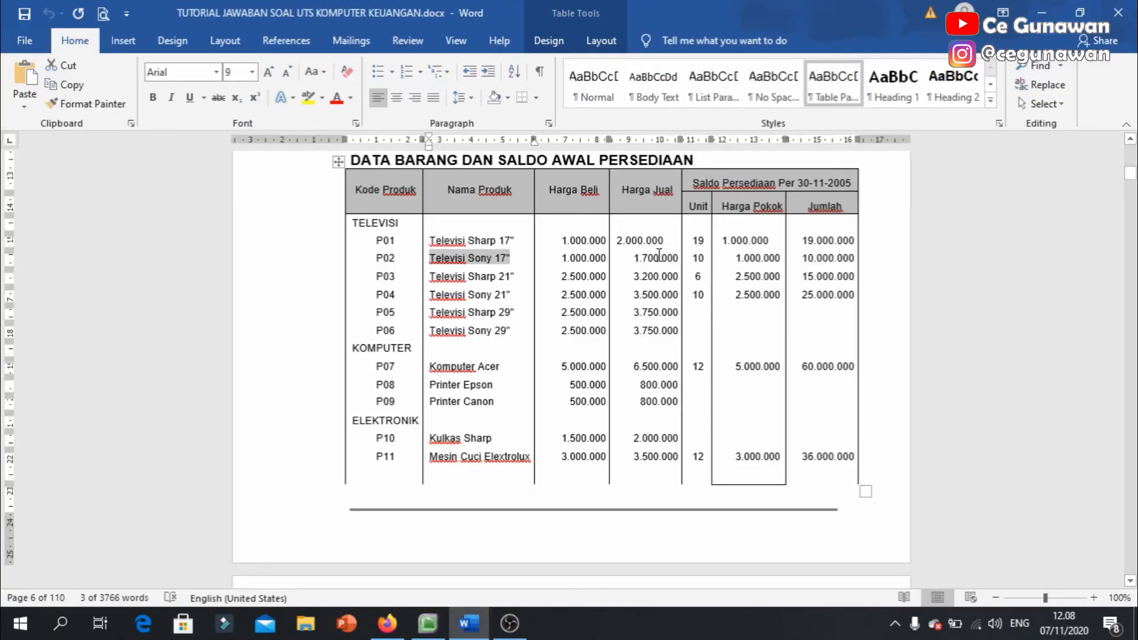
key(alt+Tab)
click(486, 198)
double_click(486, 198)
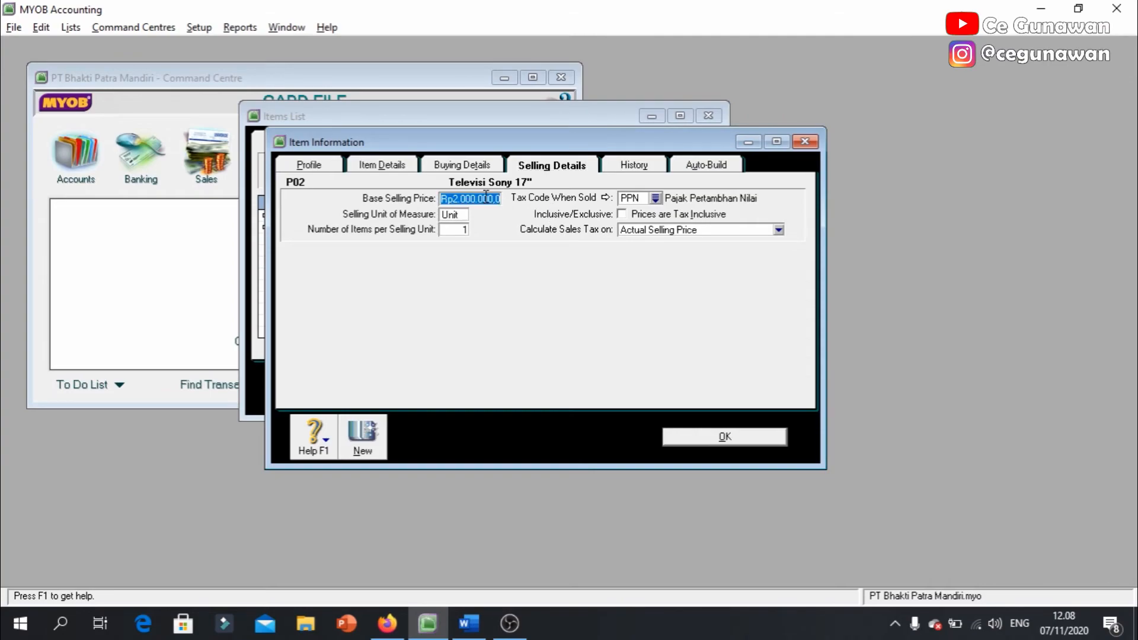
text(1700000)
key(Tab)
click(724, 436)
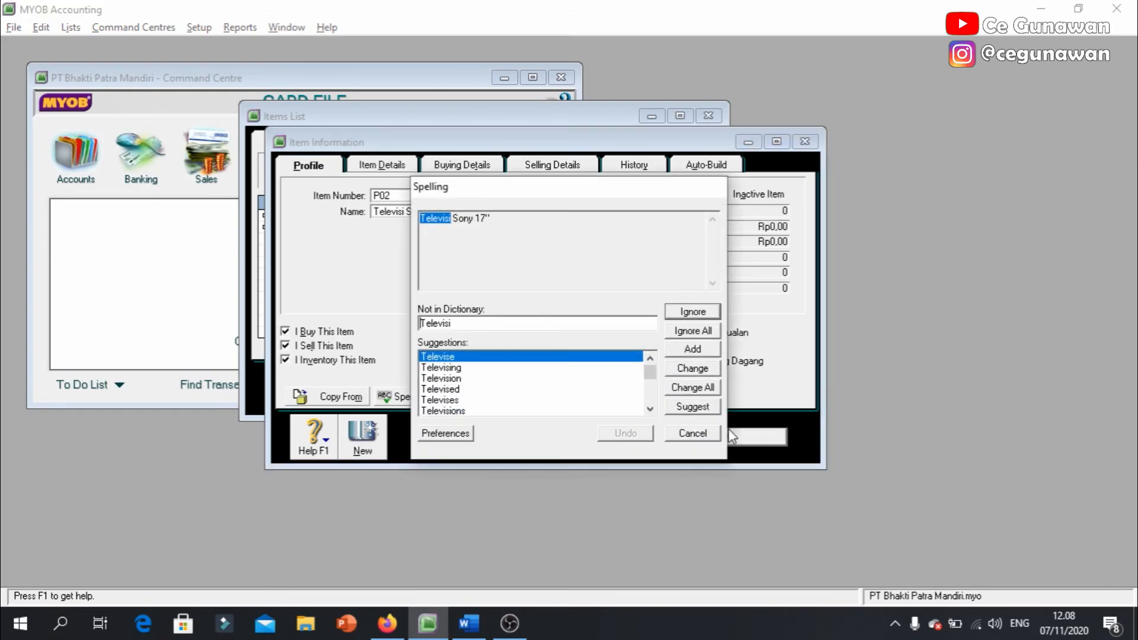
click(693, 331)
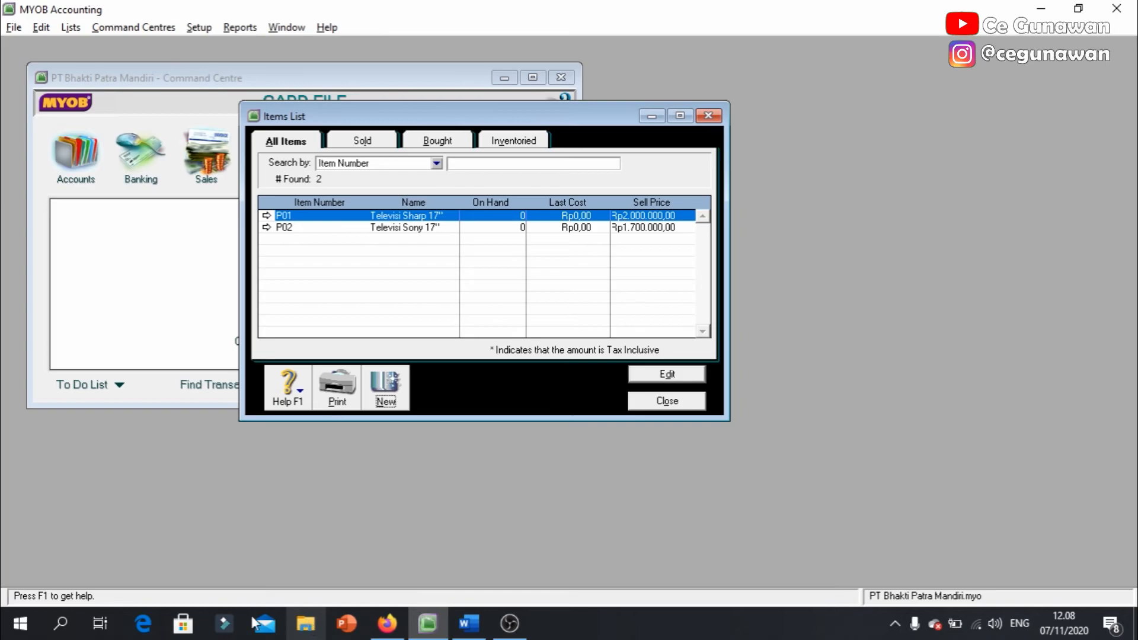
Step: Review the remaining products and opening stock balances in the Word table, and close the items list in MYOB
click(468, 623)
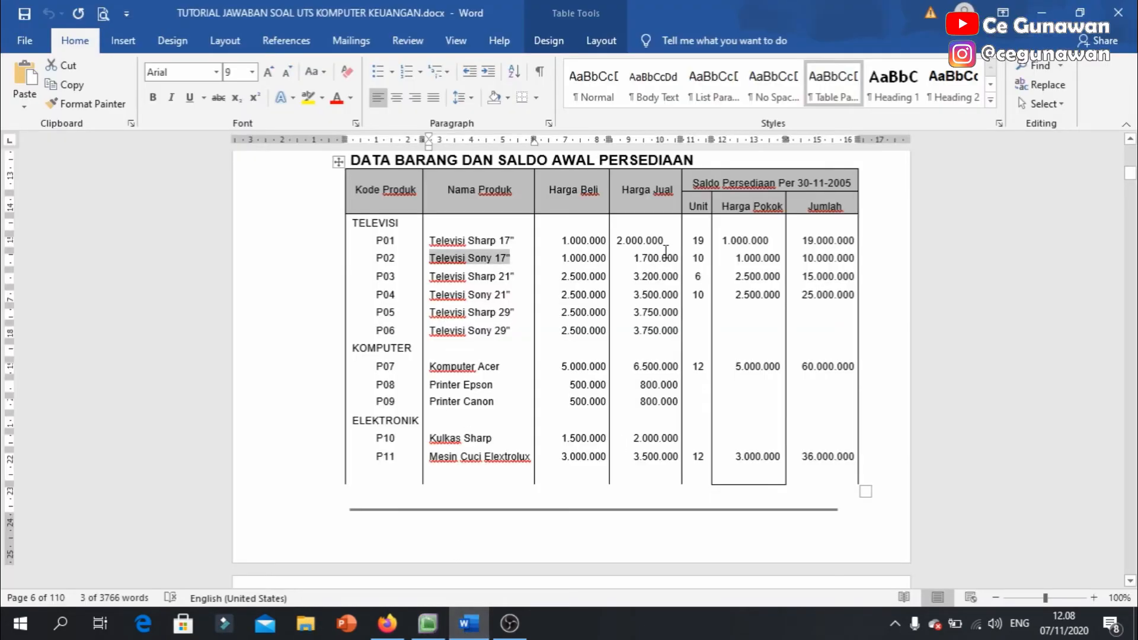
scroll(718, 361, up, 2)
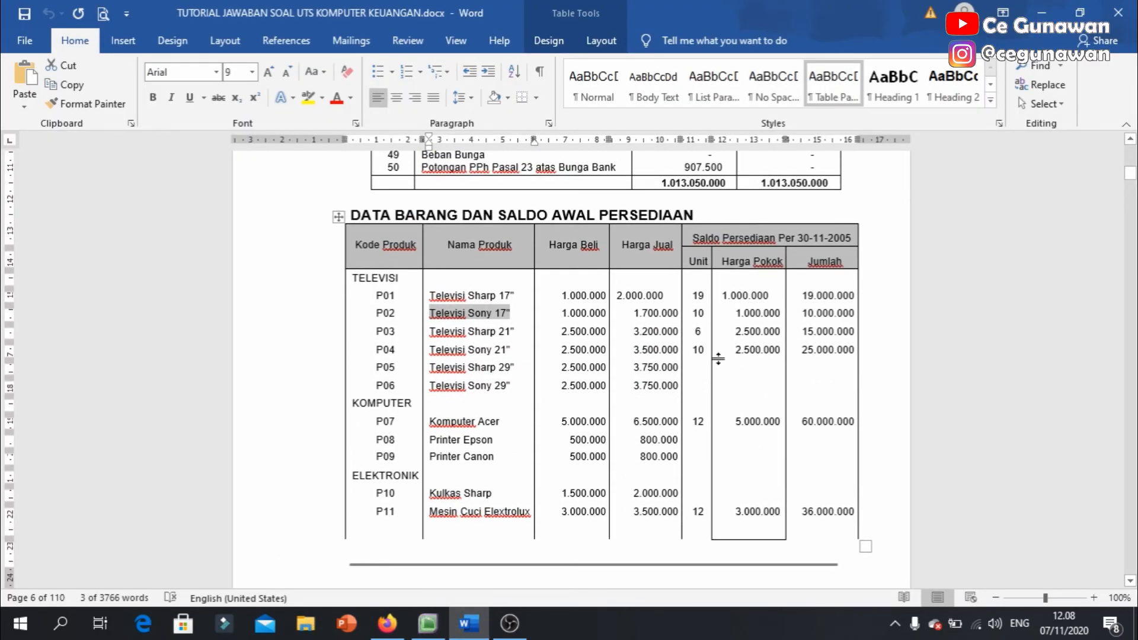
click(1042, 12)
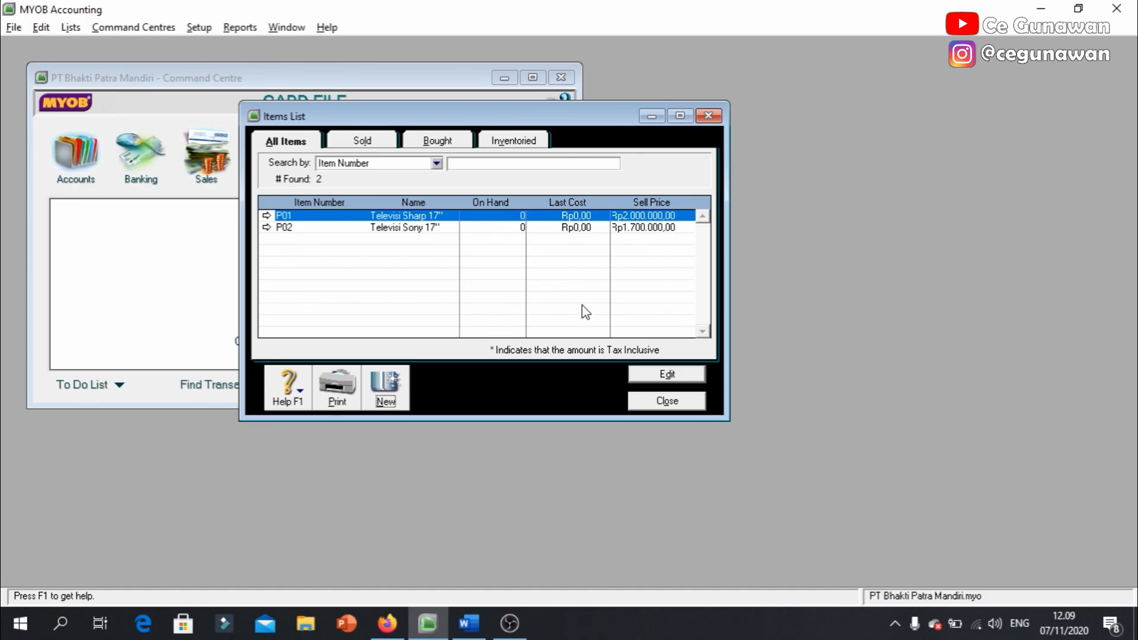
click(662, 401)
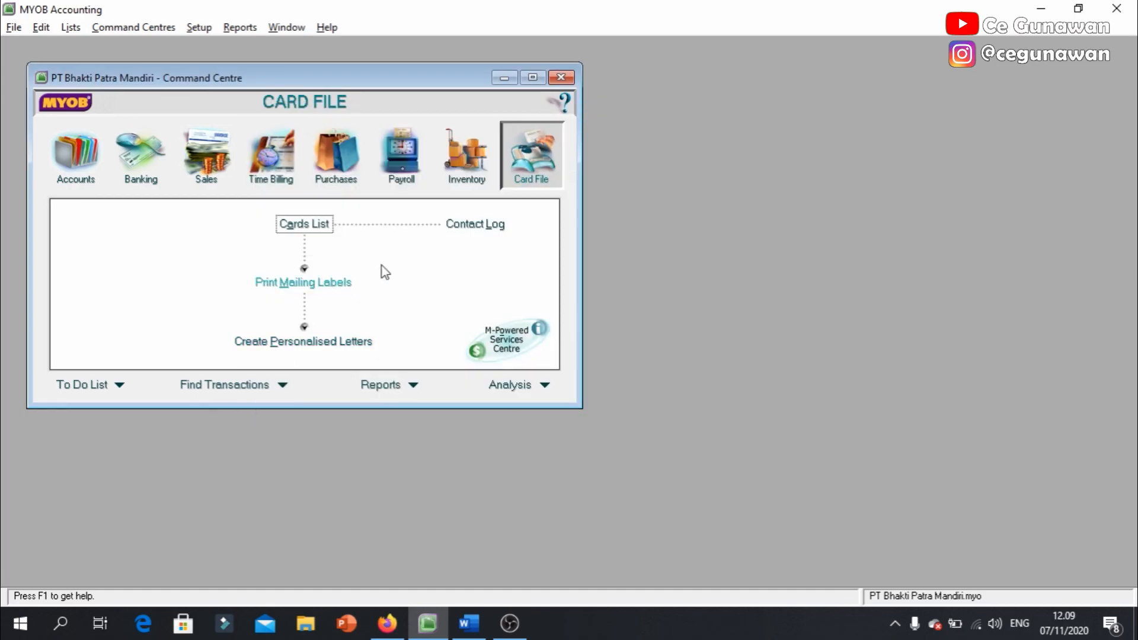